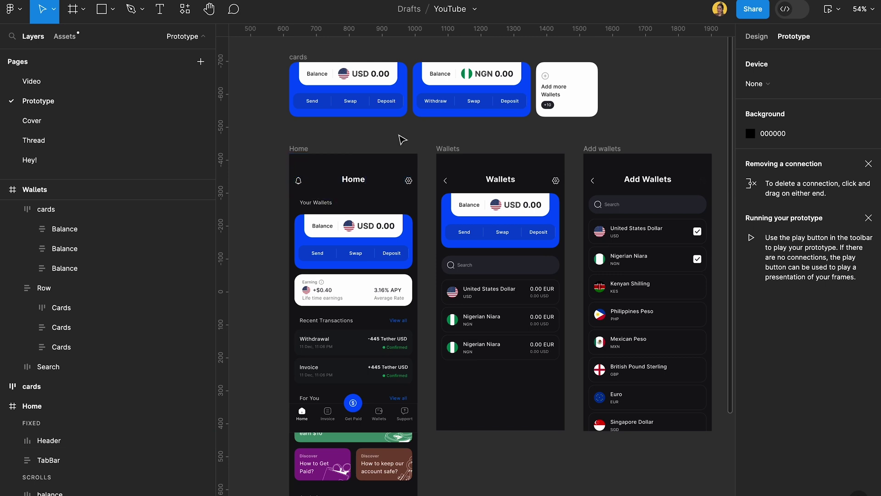
scroll(353, 226, "up", 3)
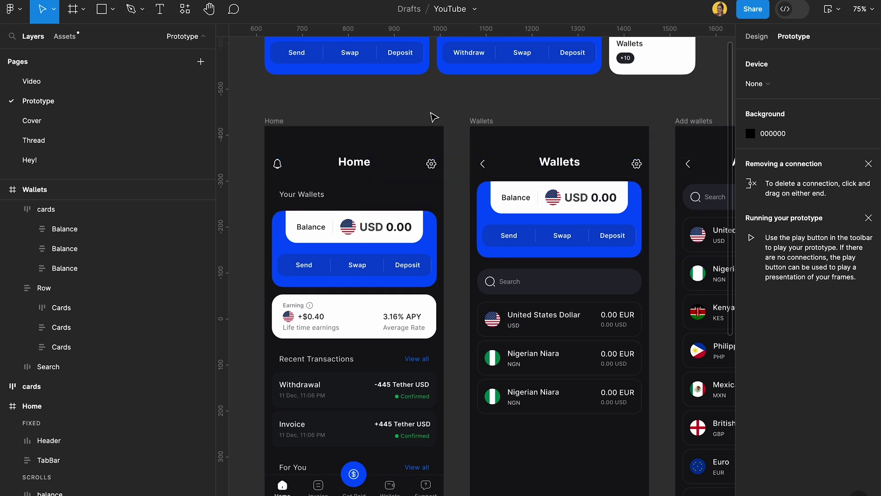
scroll(434, 115, "down", 5)
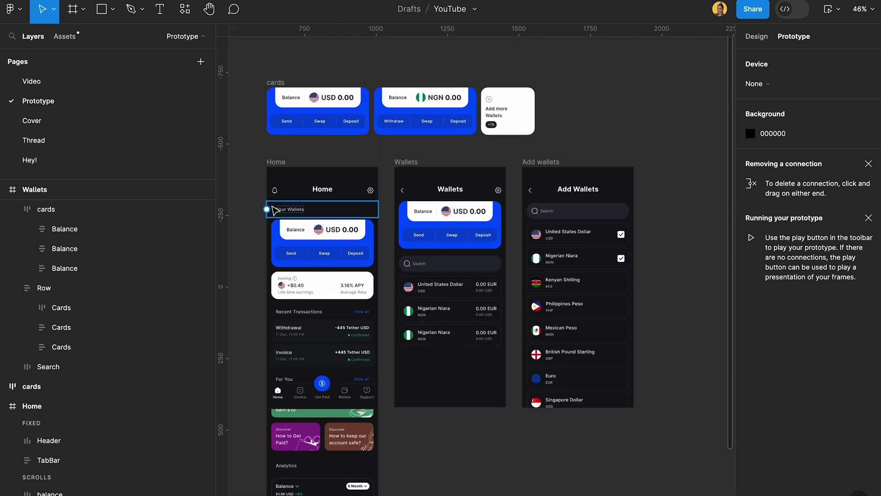
left_click_drag(252, 159, 680, 428)
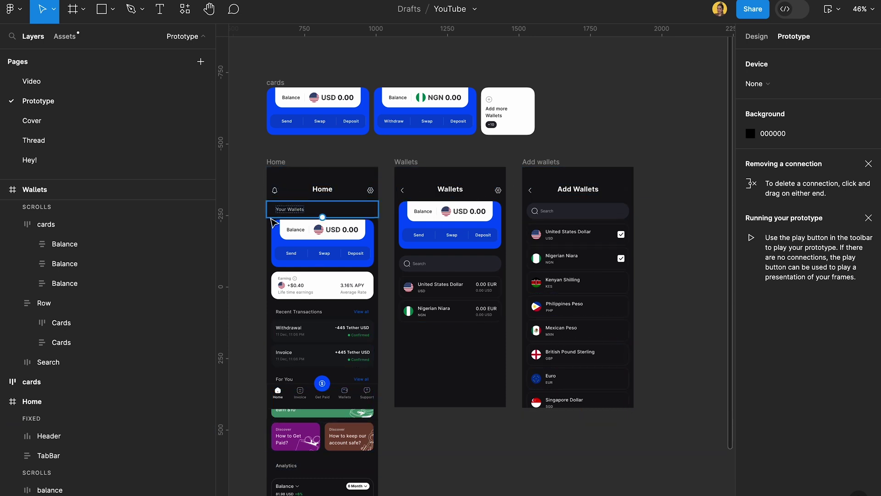
scroll(294, 197, "up", 5)
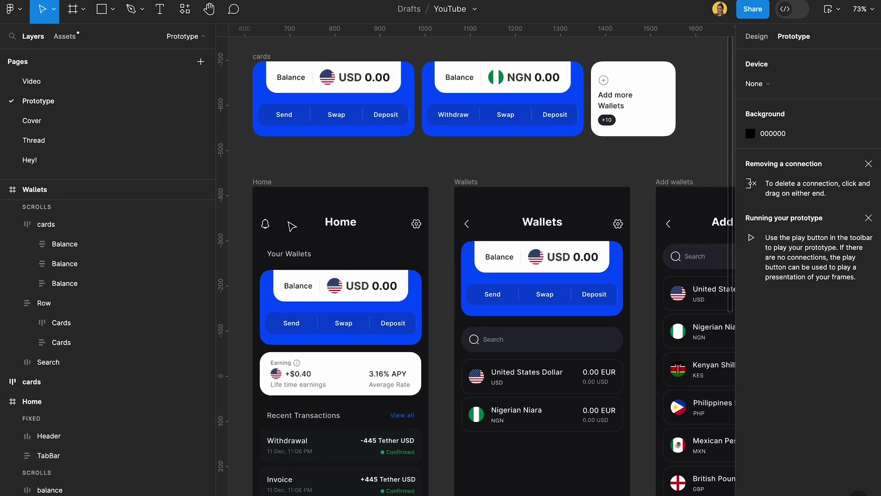
scroll(292, 225, "down", 2)
scroll(291, 225, "down", 1)
scroll(289, 223, "down", 3)
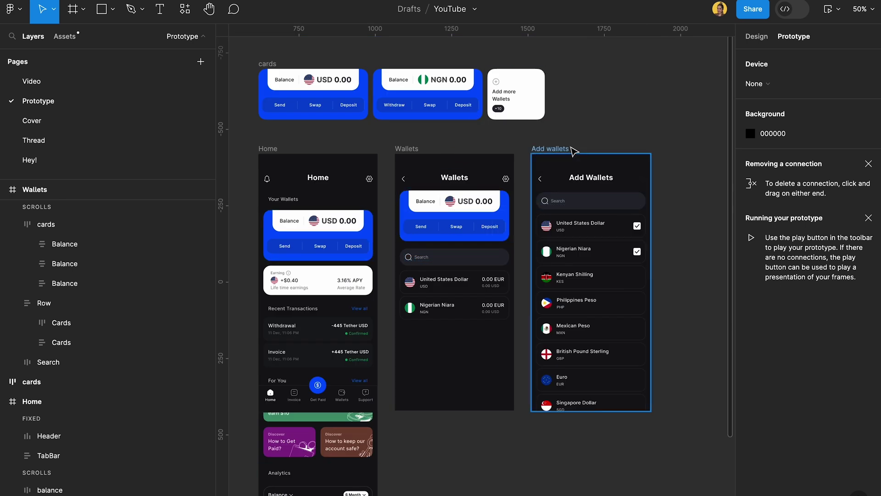
Check the scroll position setting of the headers on the Home, Wallets and Add wallets screens together with Home's tab bar
left_click(325, 173)
left_click(443, 172, "shift")
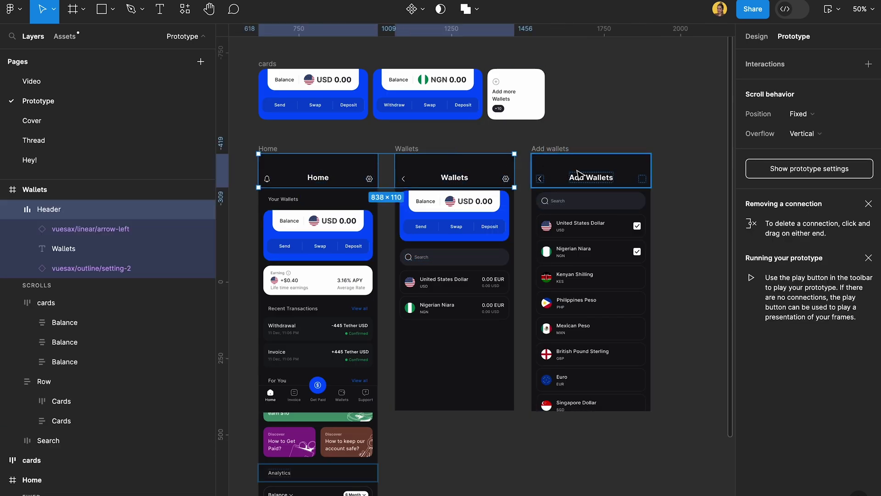
left_click(599, 179, "shift")
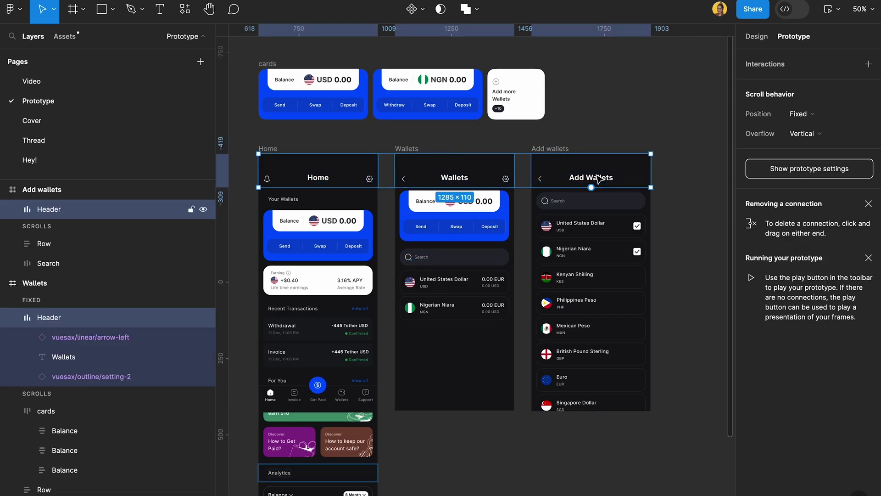
left_click(353, 399, "shift")
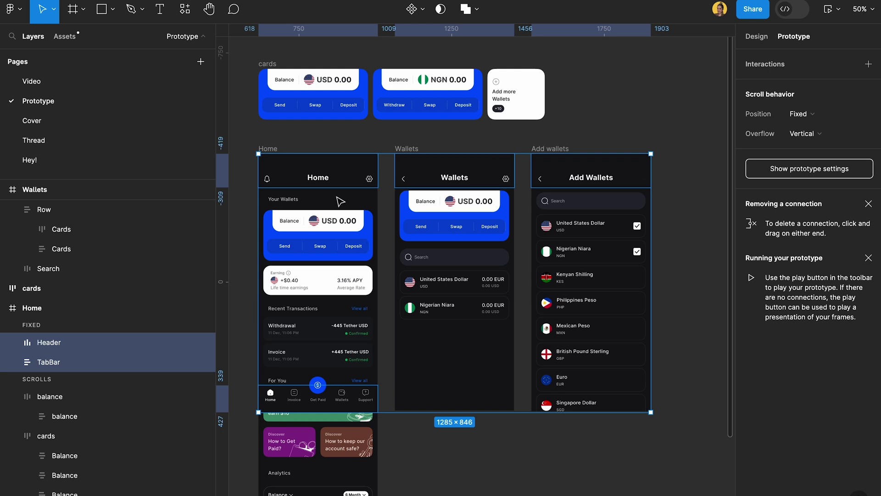
left_click(297, 133)
Preview the Home screen, scrolling it vertically to examine how the content moves against the header and tab bar, and close the preview
left_click(268, 149)
left_click(828, 10)
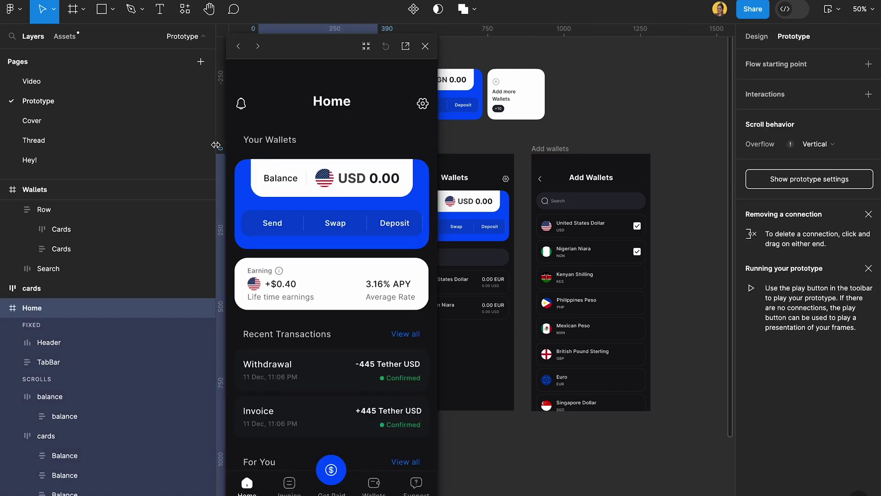
left_click_drag(170, 145, 146, 63)
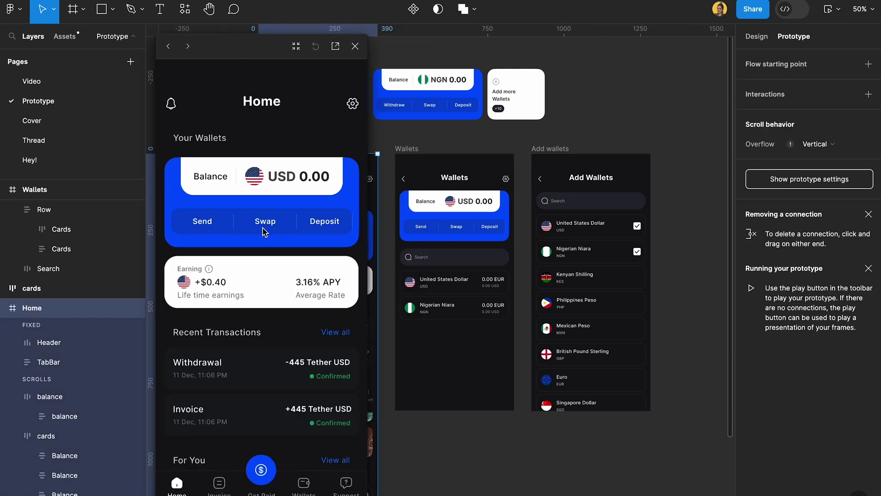
scroll(262, 232, "down", 8)
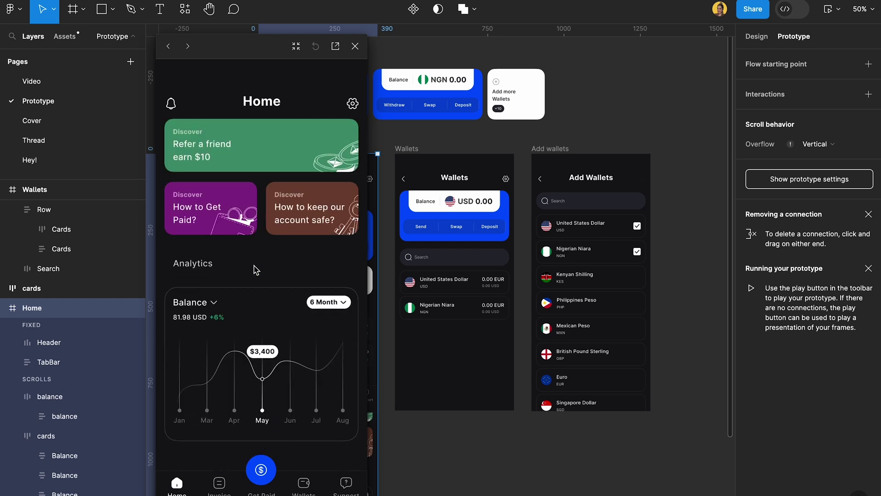
scroll(256, 270, "up", 4)
scroll(256, 270, "down", 4)
scroll(256, 269, "up", 6)
scroll(255, 275, "down", 6)
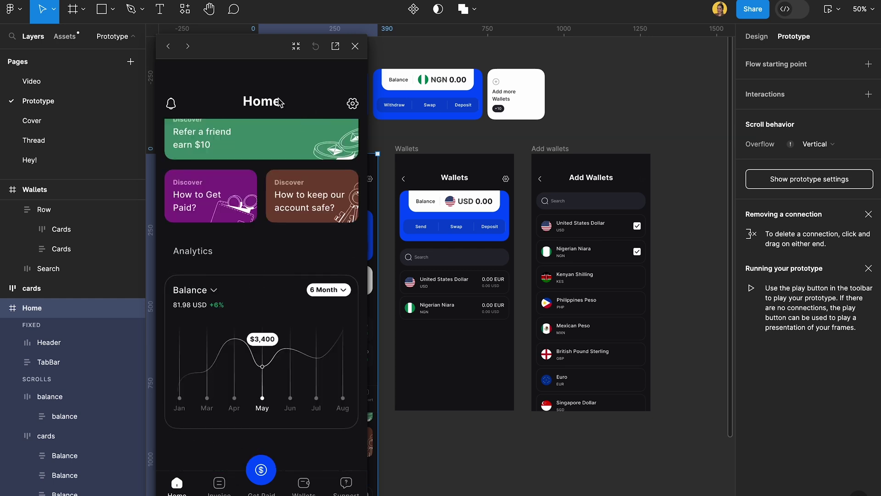
scroll(280, 198, "up", 6)
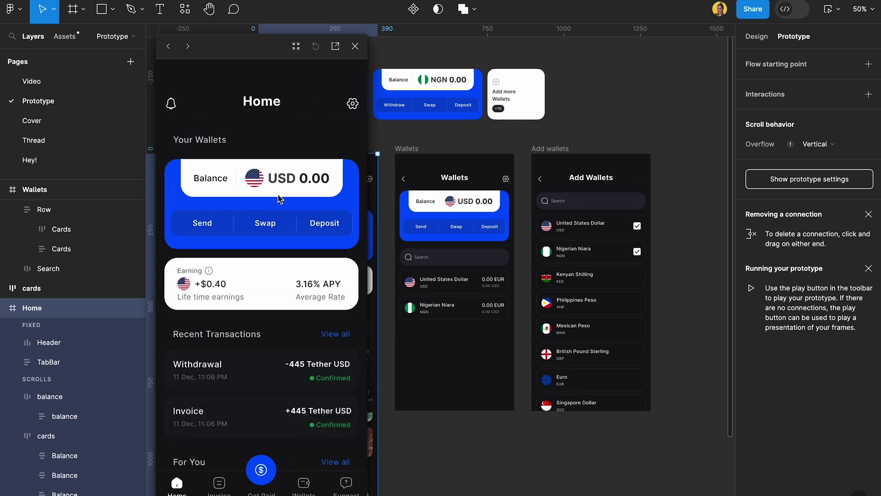
left_click(360, 42)
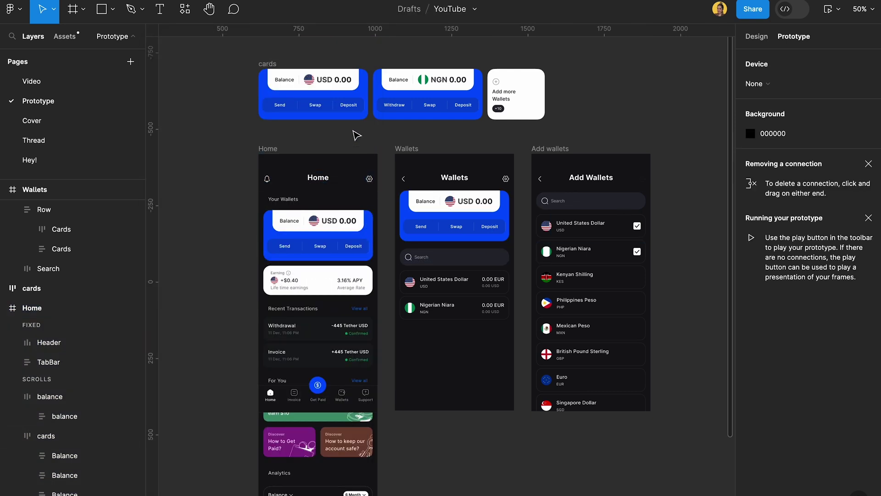
Add a flow starting point named "Wallet Flow" to the Home frame
left_click(271, 149)
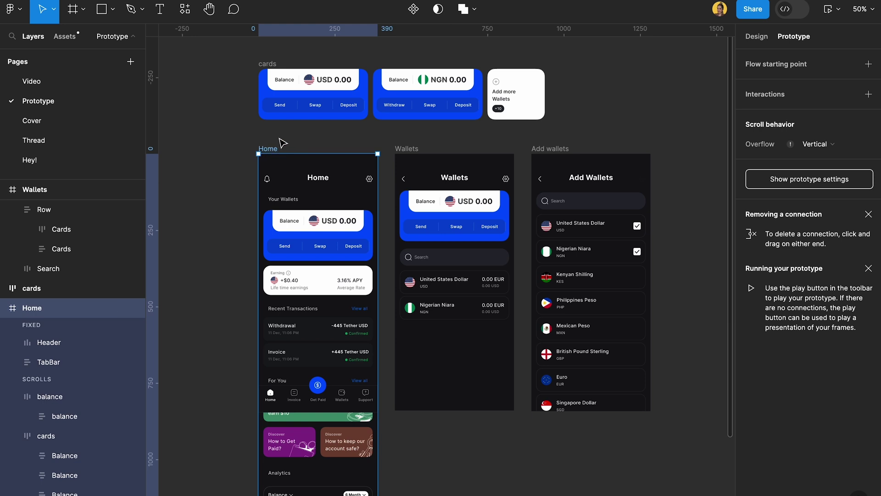
scroll(283, 143, "up", 3)
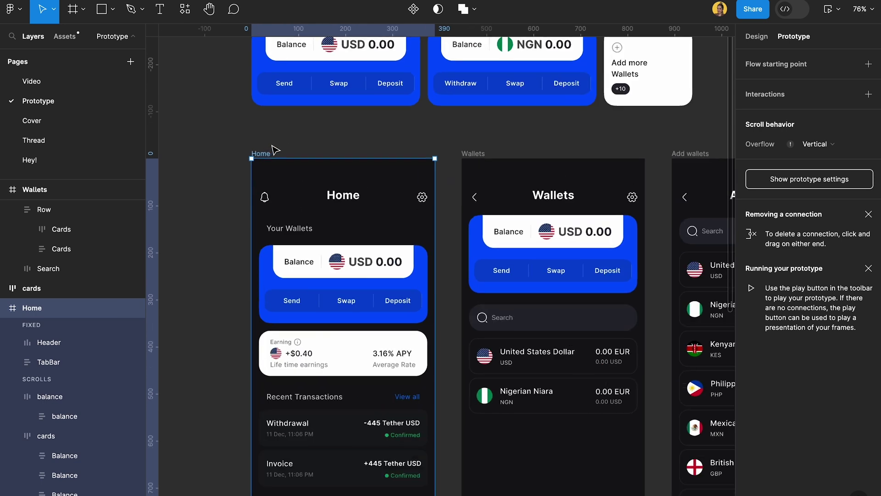
left_click(867, 67)
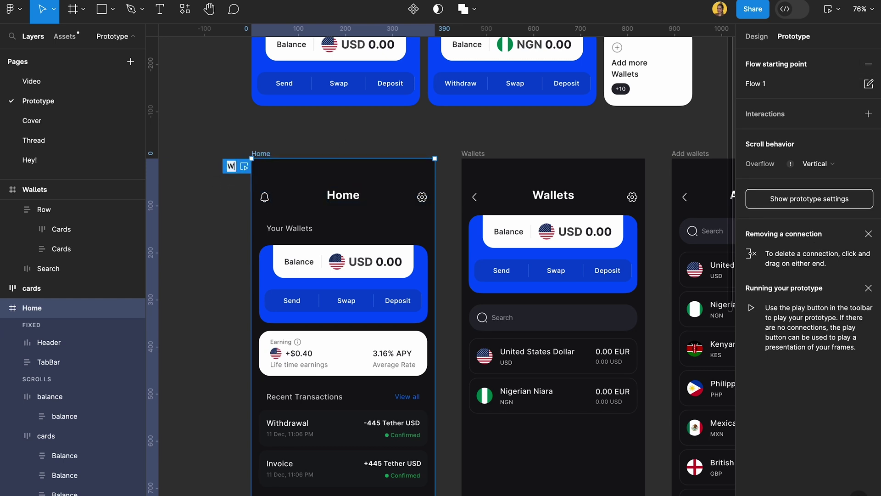
type("Wallet Flow")
key("Return")
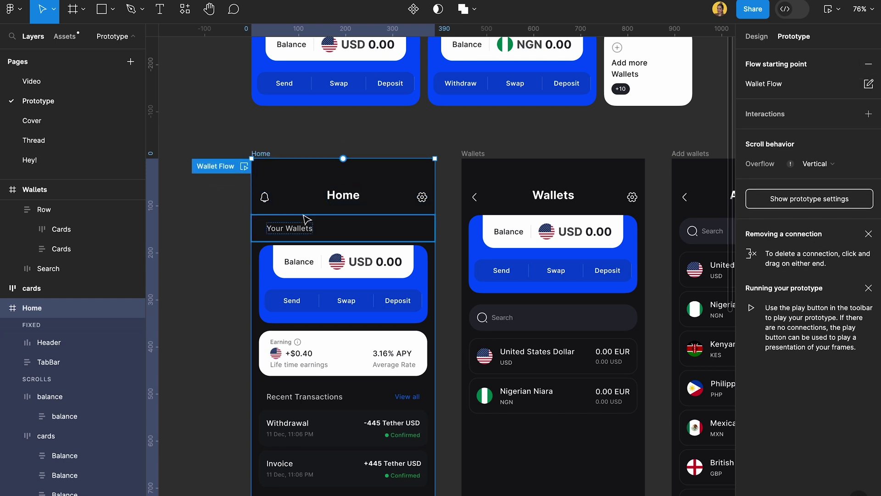
Inspect the scroll behavior of the three wallet cards in the standalone row and of the cards row on the Home screen
left_click(46, 436)
scroll(289, 161, "up", 2)
left_click(289, 161)
left_click(517, 158)
left_click(608, 159)
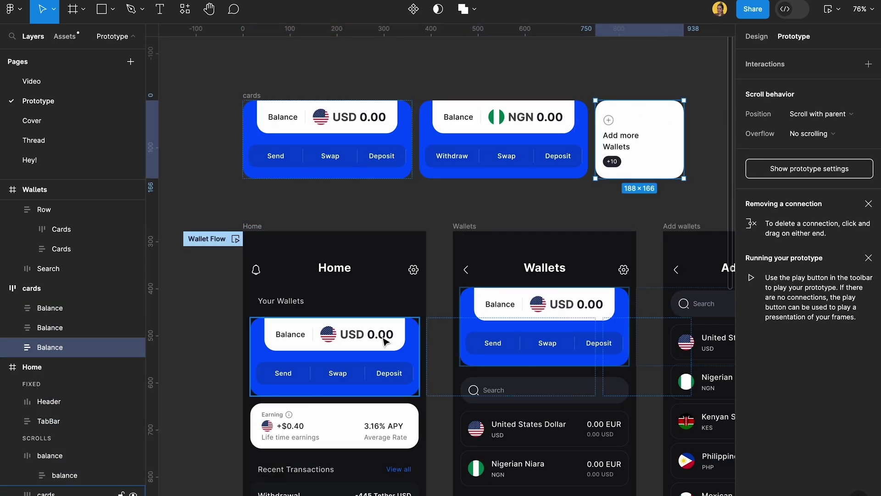
scroll(354, 333, "down", 2)
left_click(355, 334)
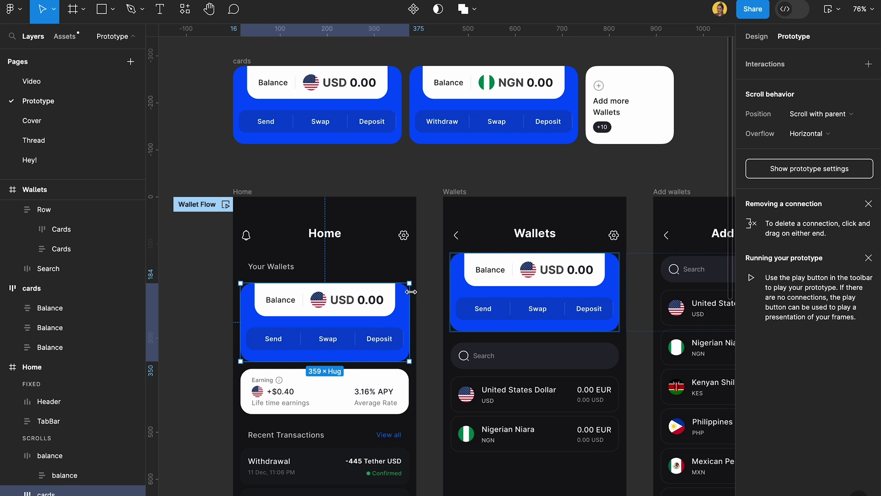
Preview the Home screen, scroll its wallet cards horizontally, and move the preview aside to uncover the frames
left_click(832, 9)
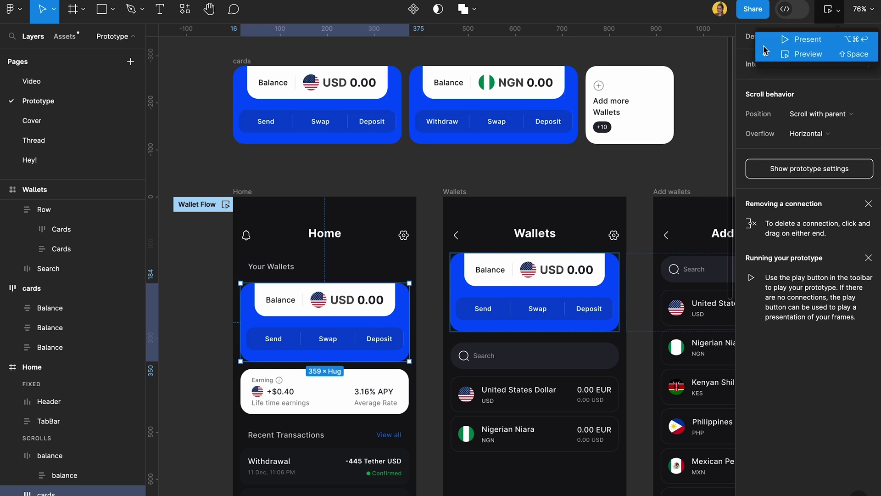
left_click(776, 56)
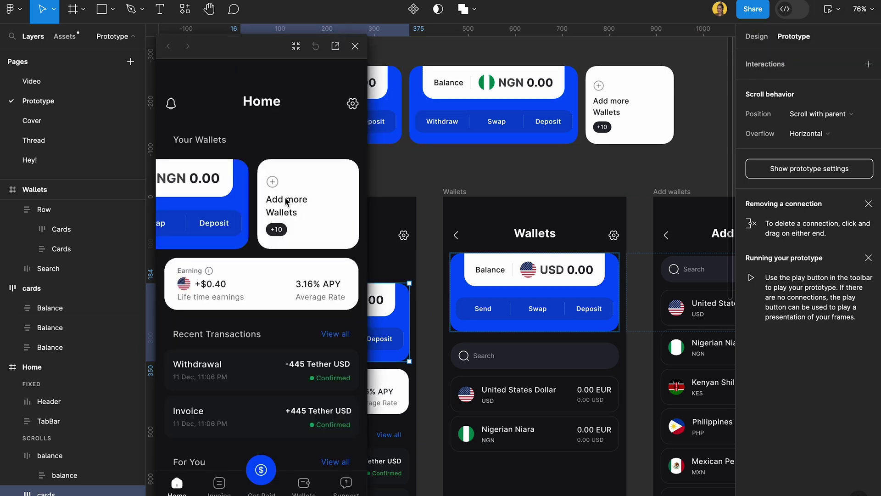
scroll(286, 200, "left", 6)
scroll(287, 193, "right", 6)
left_click_drag(262, 54, 60, 48)
left_click(435, 335)
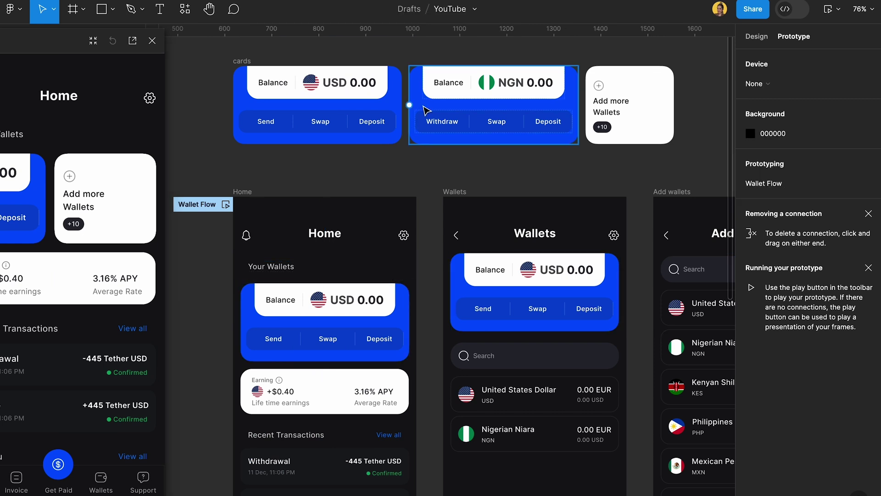
left_click(241, 61)
left_click_drag(402, 104, 420, 96)
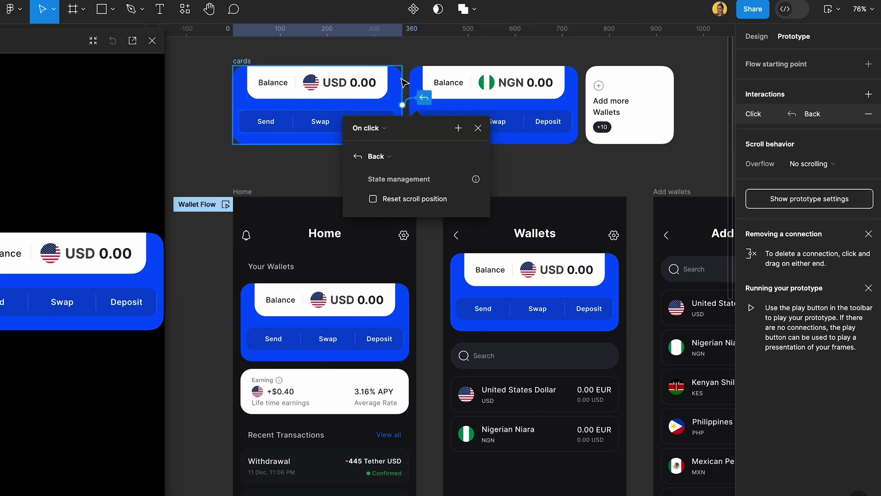
key("ctrl+z")
key("ctrl+z")
Test horizontal scrolling of the Home wallet cards again in the preview, from the USD card to Add more Wallets, and close it
left_click(404, 296)
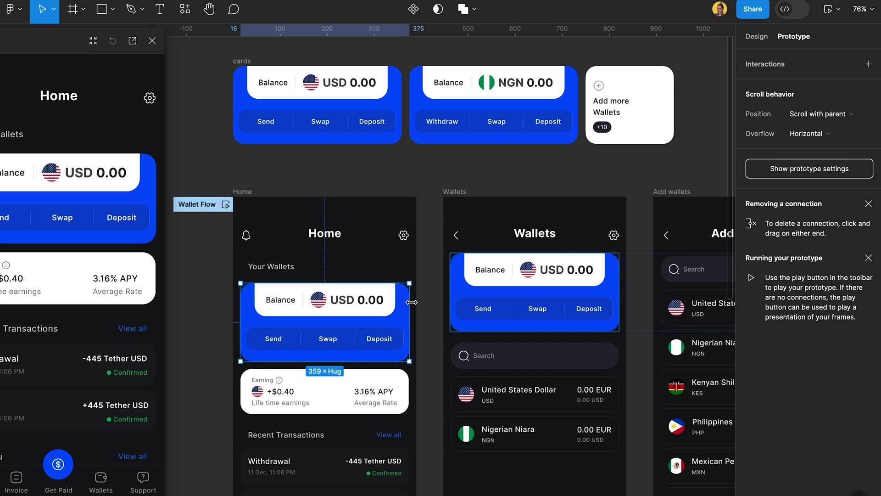
left_click_drag(62, 41, 158, 39)
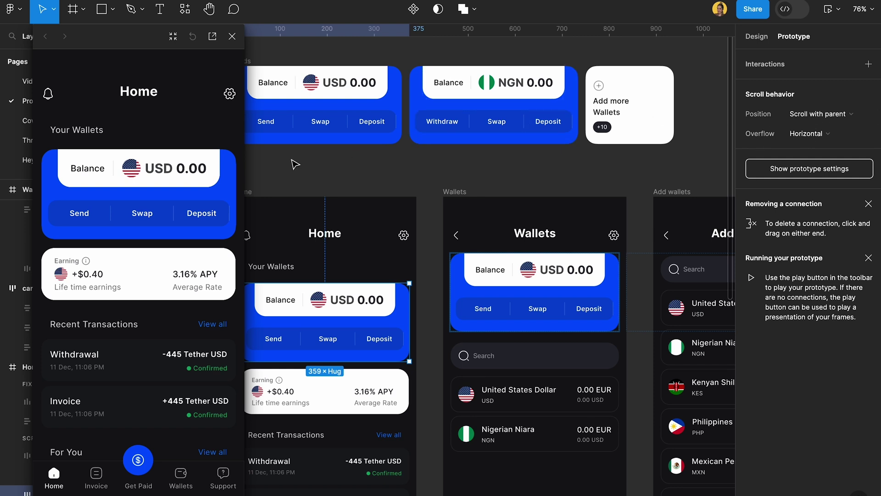
scroll(218, 177, "right", 5)
scroll(218, 177, "left", 5)
scroll(218, 177, "right", 5)
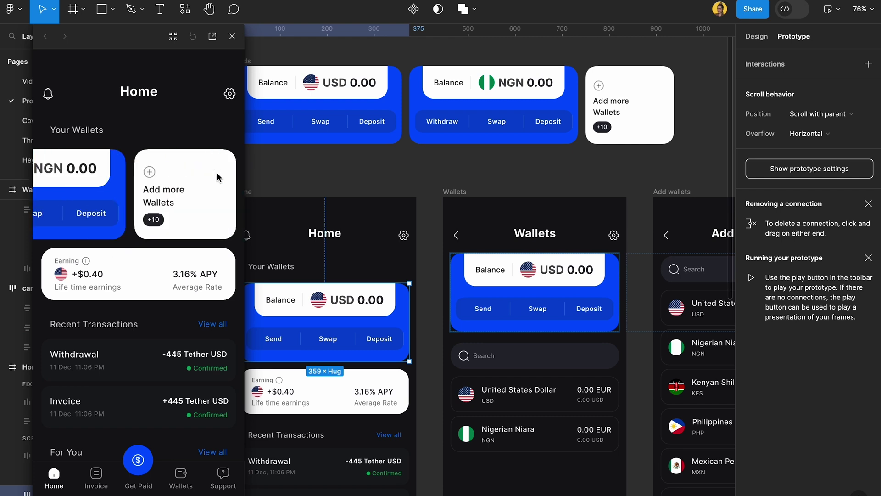
scroll(218, 177, "left", 5)
scroll(219, 176, "right", 5)
left_click(232, 36)
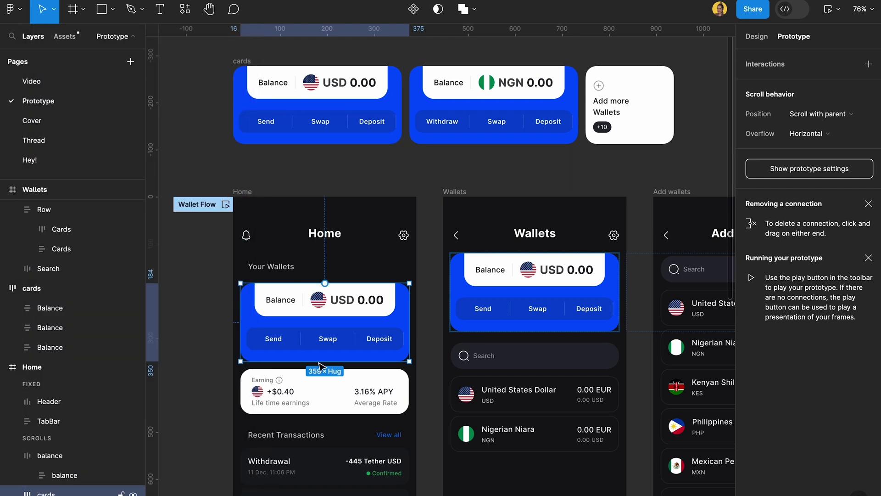
Connect the Add more Wallets card inside Home's cards row to the Add wallets screen with an On click, Navigate to interaction
scroll(317, 385, "down", 2)
scroll(342, 218, "down", 5)
scroll(337, 247, "up", 6)
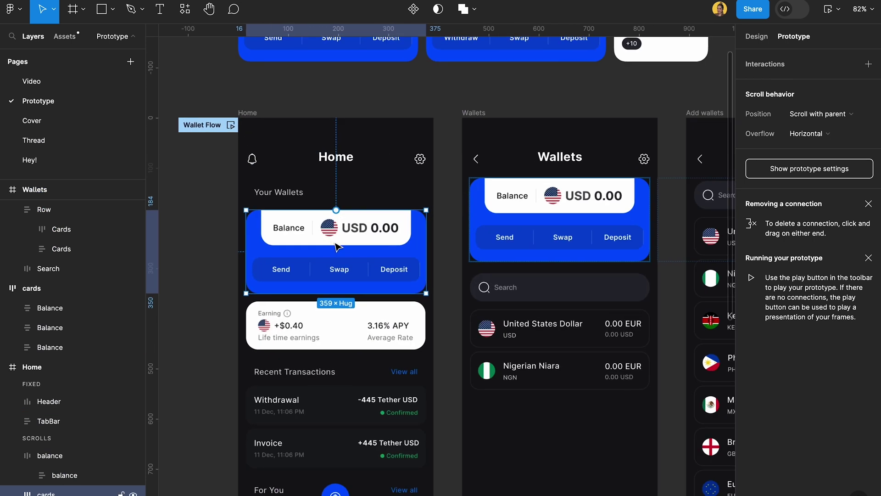
scroll(69, 385, "down", 3)
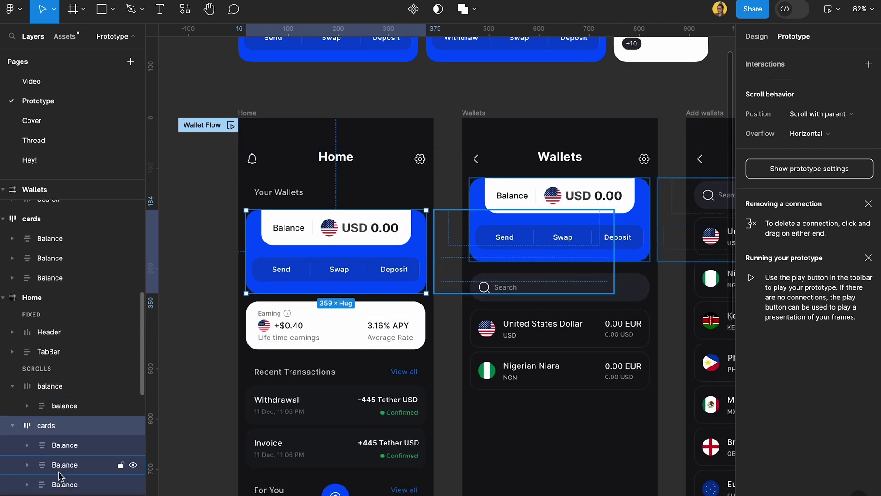
left_click(65, 482)
scroll(410, 293, "right", 5)
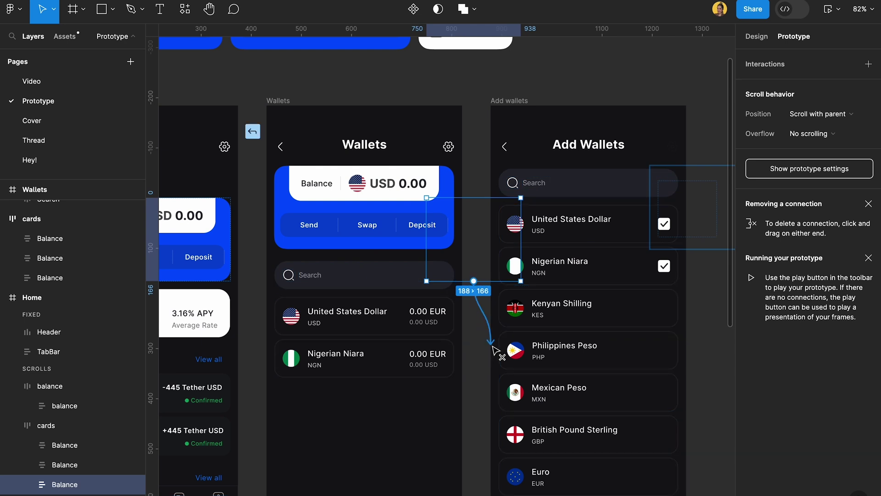
left_click_drag(494, 351, 638, 284)
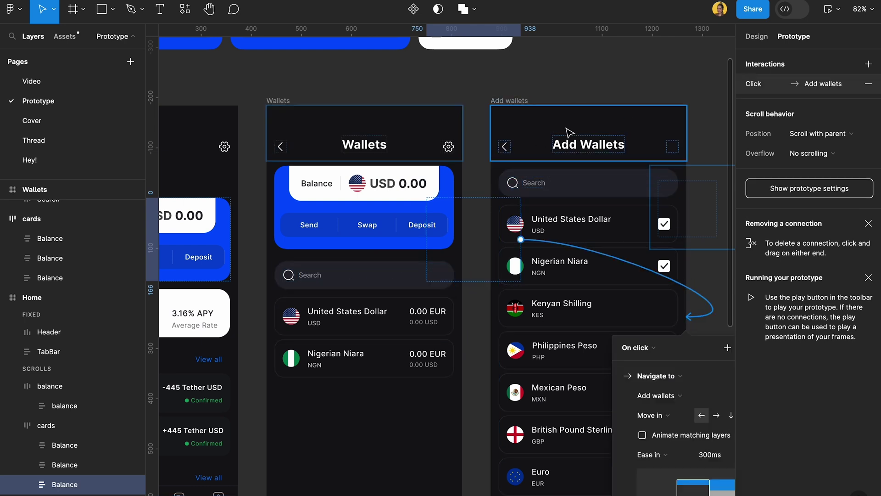
left_click(600, 84)
Link the back arrows in the Wallets and Add wallets headers to the Home screen with On click, Navigate to interactions
scroll(599, 85, "down", 5, "ctrl")
left_click(369, 129)
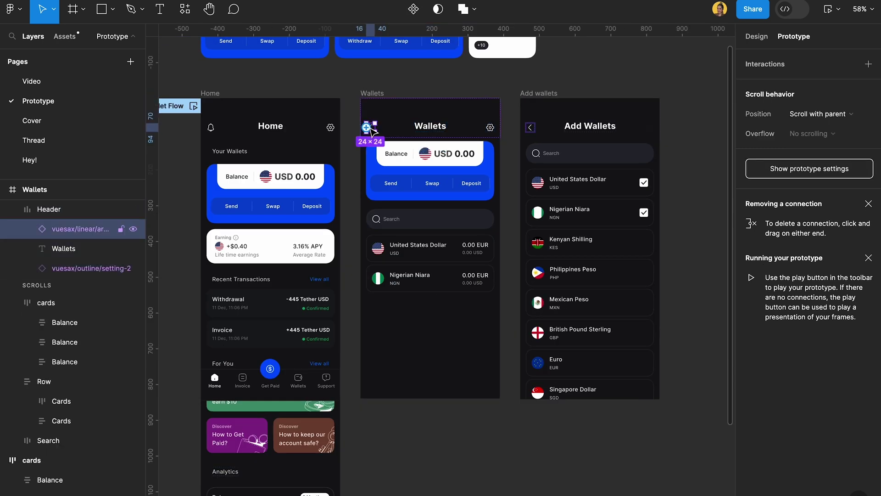
left_click_drag(377, 127, 337, 133)
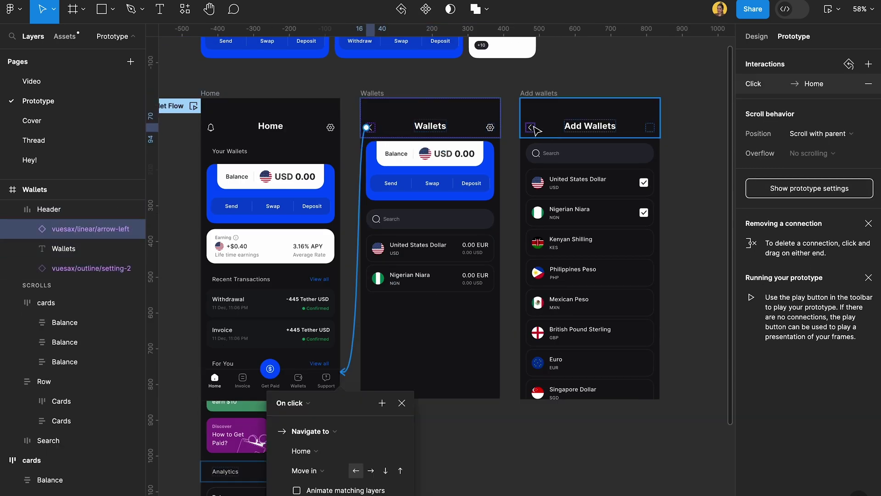
left_click(532, 129)
left_click_drag(534, 131, 341, 371)
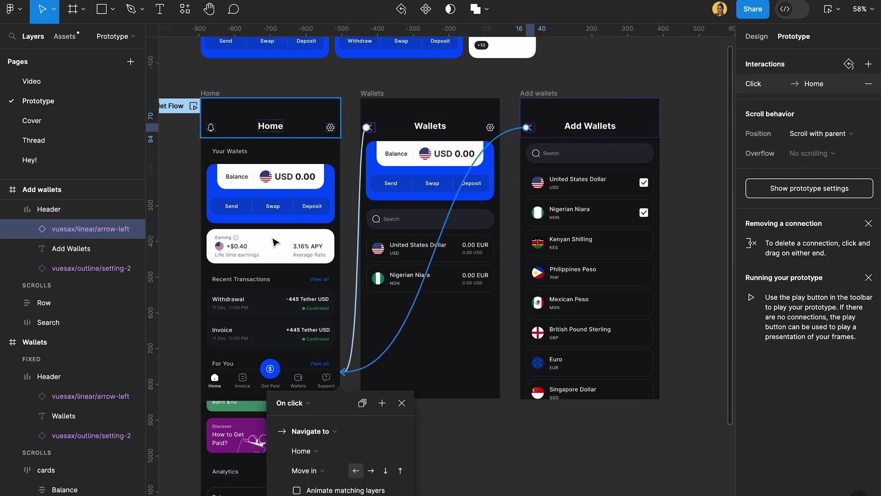
Check the trigger options for the Add Wallets back arrow's interaction, keeping On click, and close its settings
scroll(389, 271, "down", 3)
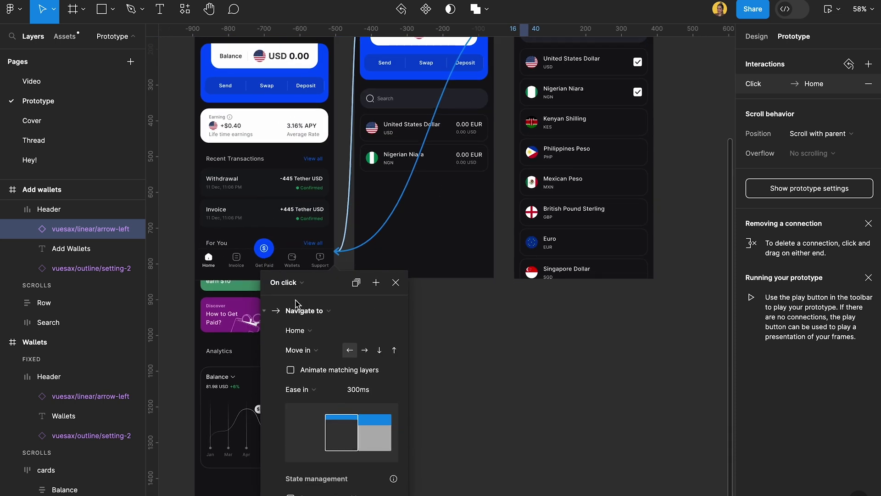
left_click(299, 285)
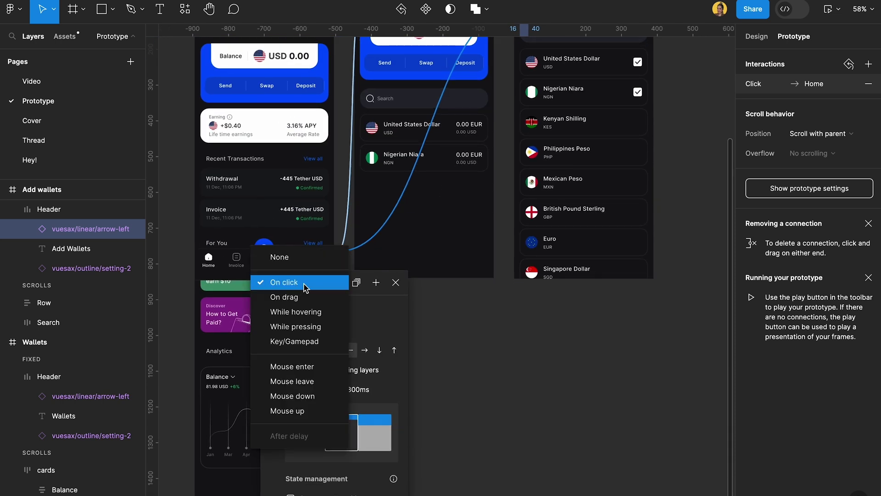
left_click(320, 283)
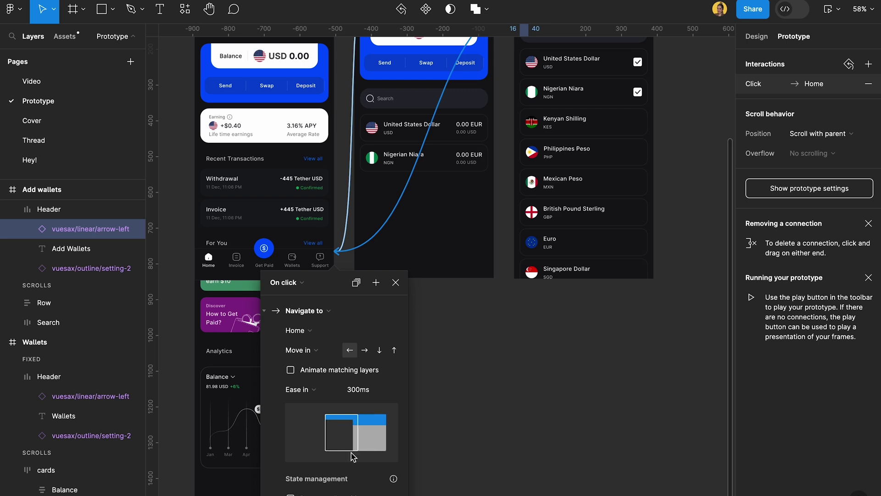
left_click(395, 282)
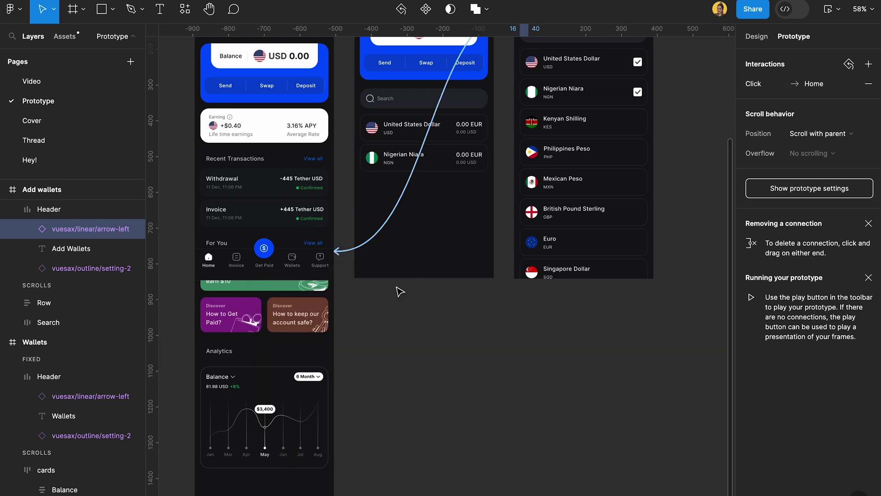
Connect the Wallets tab in Home's tab bar to the Wallets screen with an On drag, Navigate to interaction
scroll(304, 271, "up", 4)
left_click(292, 264)
scroll(294, 267, "down", 5)
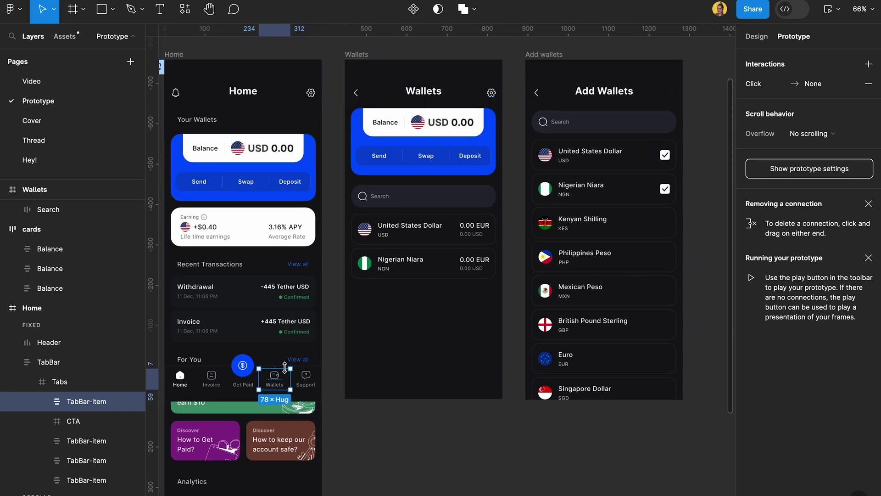
mouse_move(274, 390)
left_click_drag(275, 389, 383, 384)
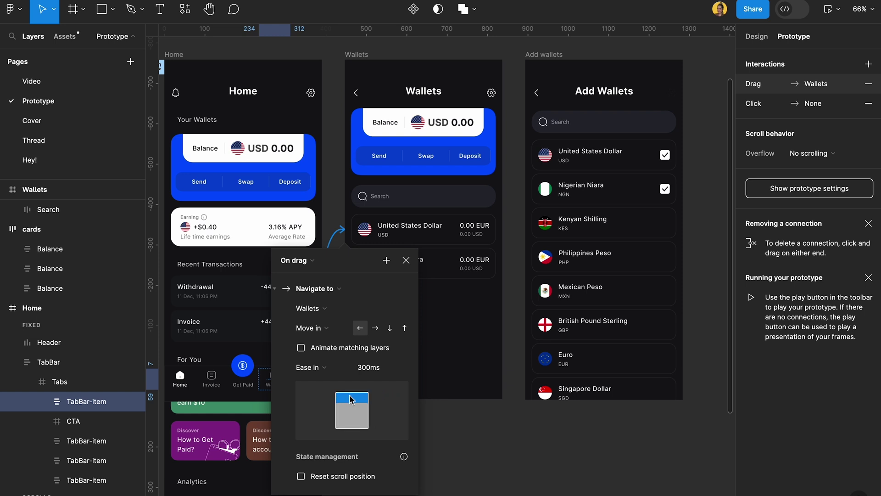
left_click(470, 358)
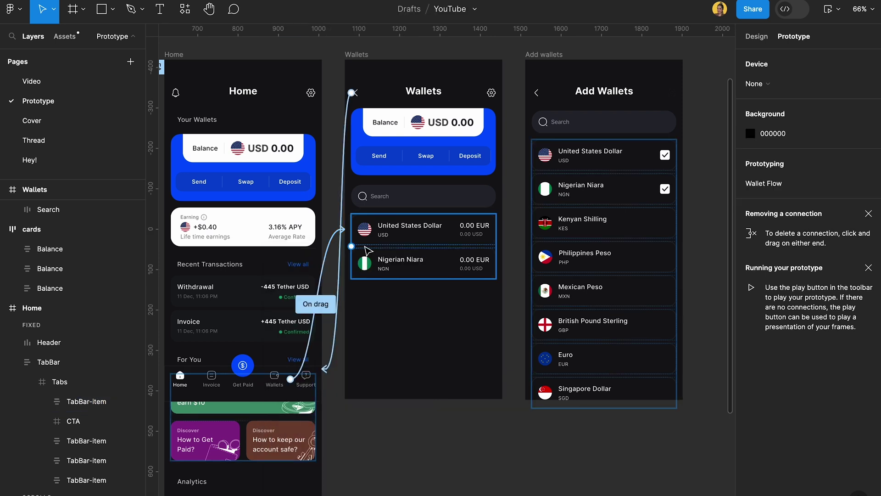
Test the flow in the preview by opening Add more Wallets, returning to Home, and trying the Wallets tab
scroll(365, 249, "left", 2)
scroll(366, 249, "up", 1)
left_click(232, 116)
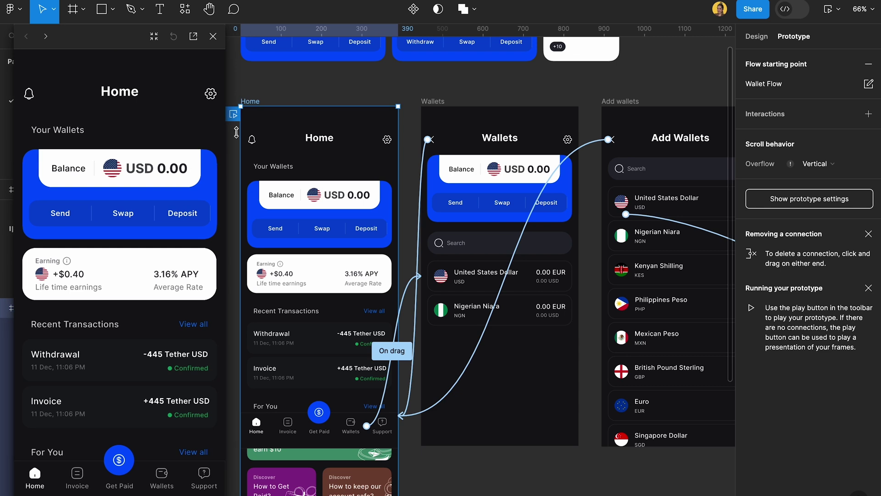
left_click_drag(200, 178, 37, 179)
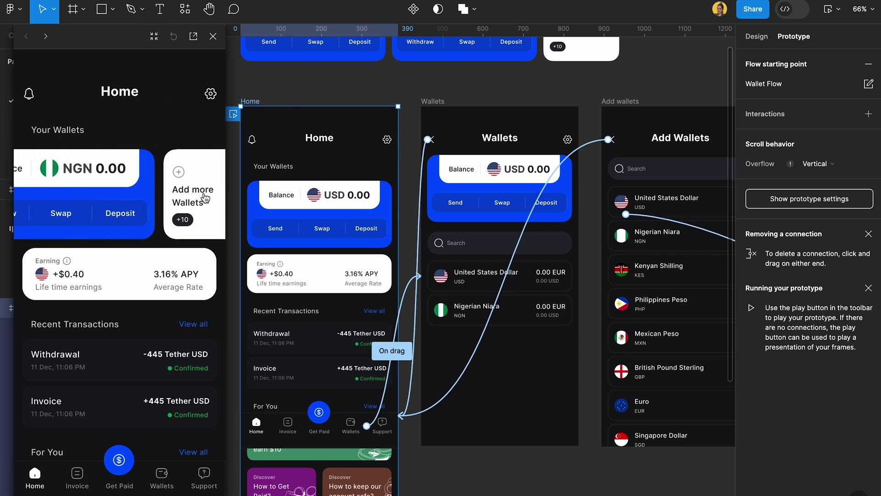
left_click_drag(205, 197, 116, 199)
left_click(146, 208)
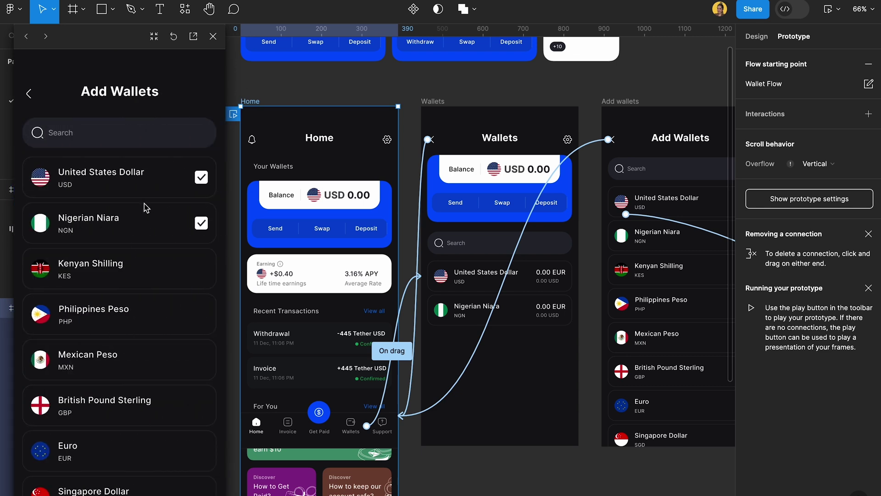
left_click(30, 95)
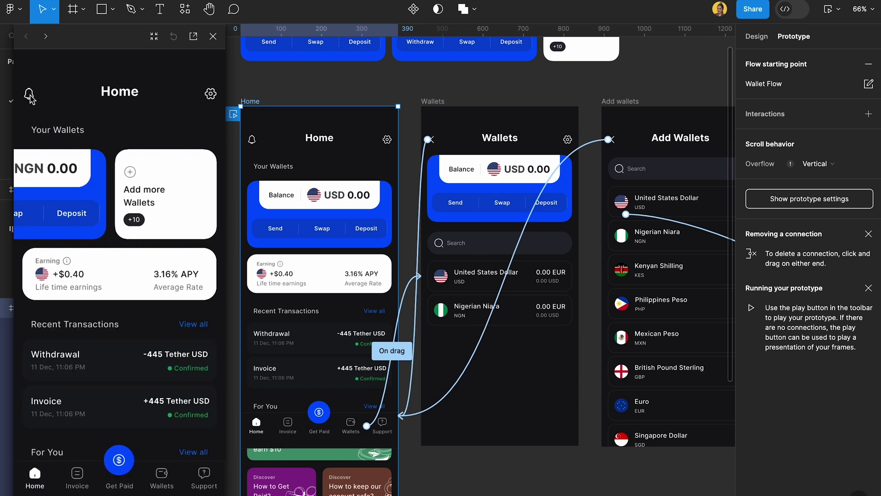
left_click(161, 475)
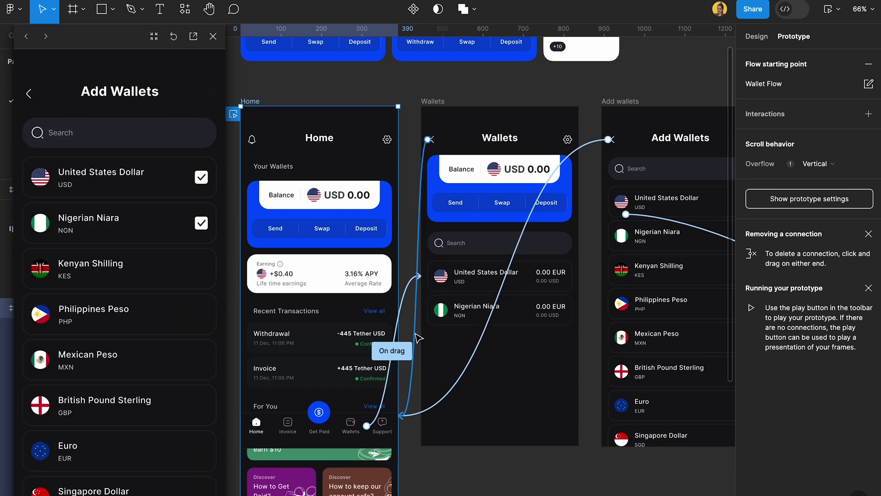
Try to change the Wallets tab connection's trigger from On drag to On click, and delete that connection
left_click(404, 357)
left_click(389, 407)
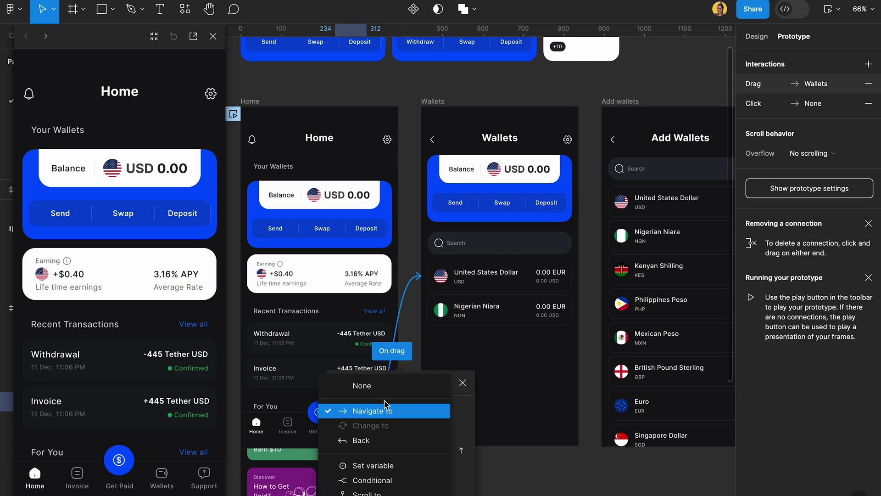
left_click(462, 413)
left_click(368, 384)
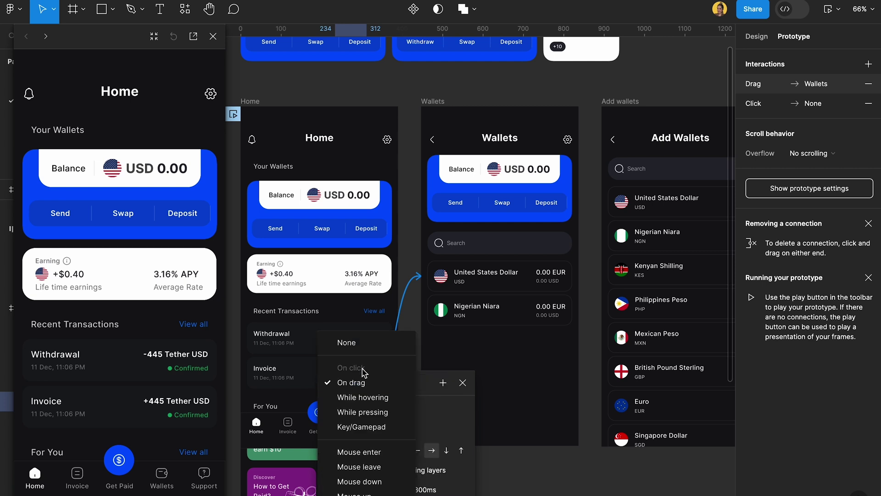
left_click(410, 298)
left_click(406, 292)
key("Delete")
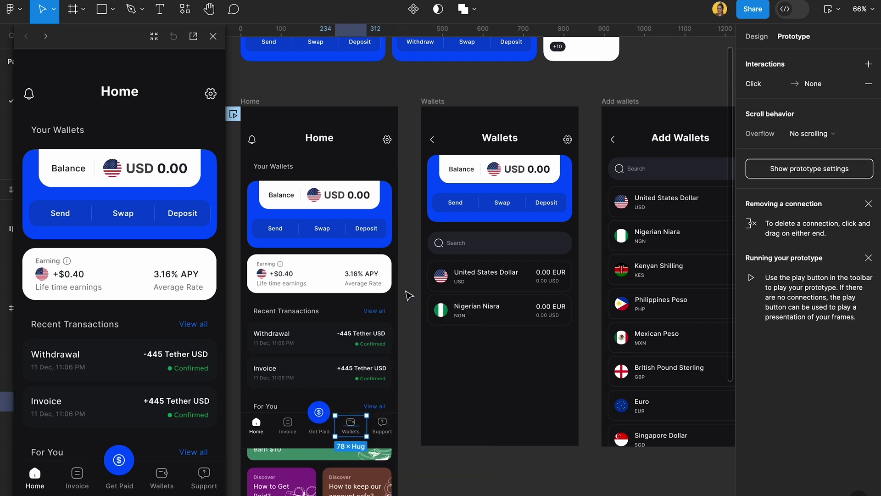
scroll(367, 324, "down", 5)
left_click_drag(376, 321, 473, 283)
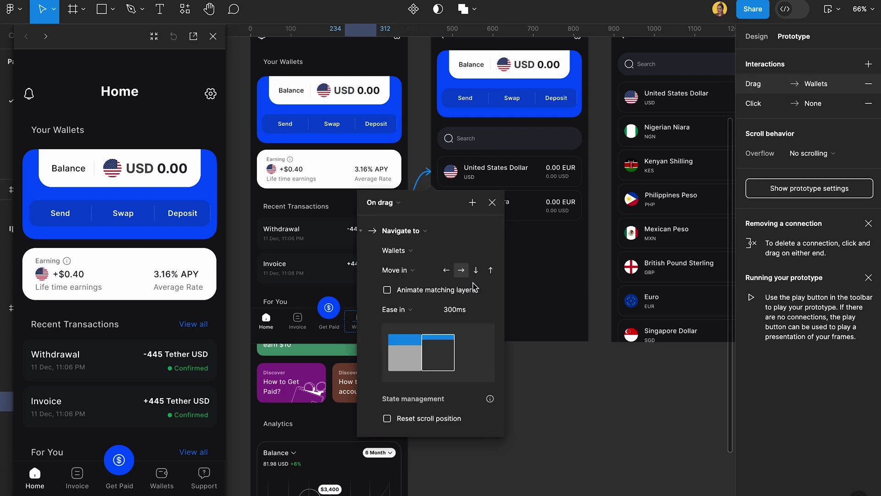
left_click(396, 202)
left_click(526, 225)
key("Delete")
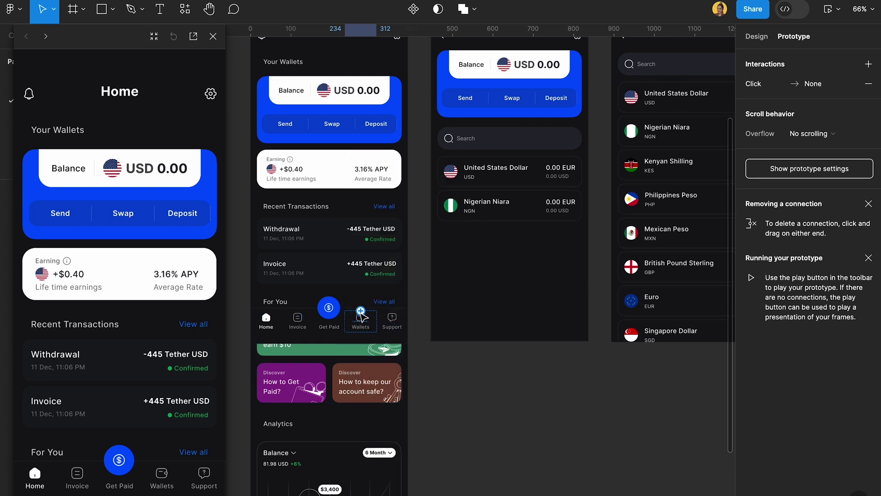
Set the Wallets tab's existing On click interaction to navigate to Wallets, and test opening and leaving it in the preview
left_click(817, 84)
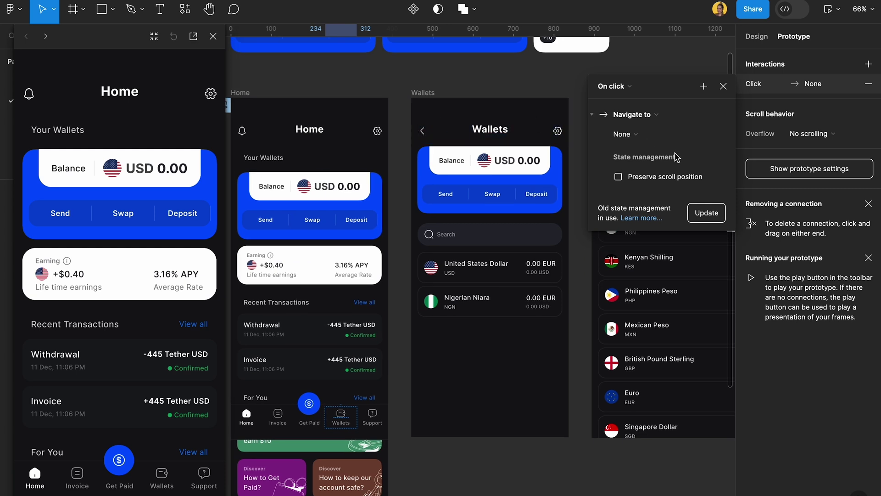
left_click(624, 134)
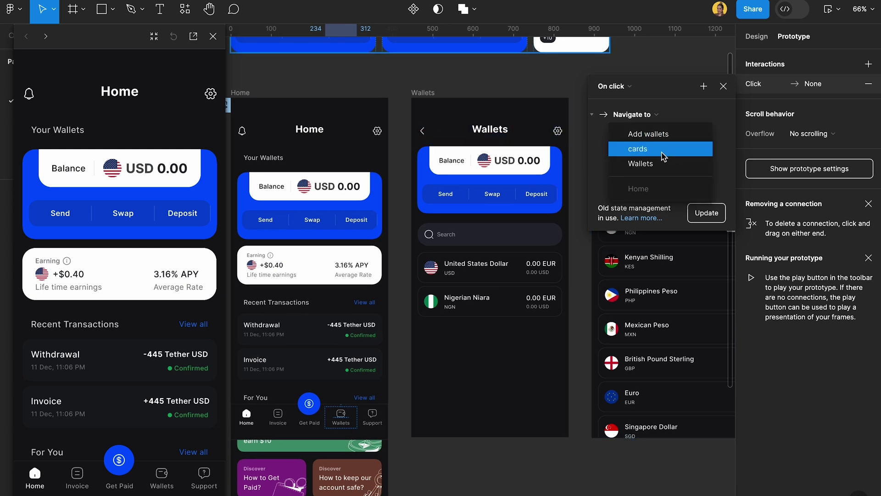
left_click(638, 163)
left_click(159, 482)
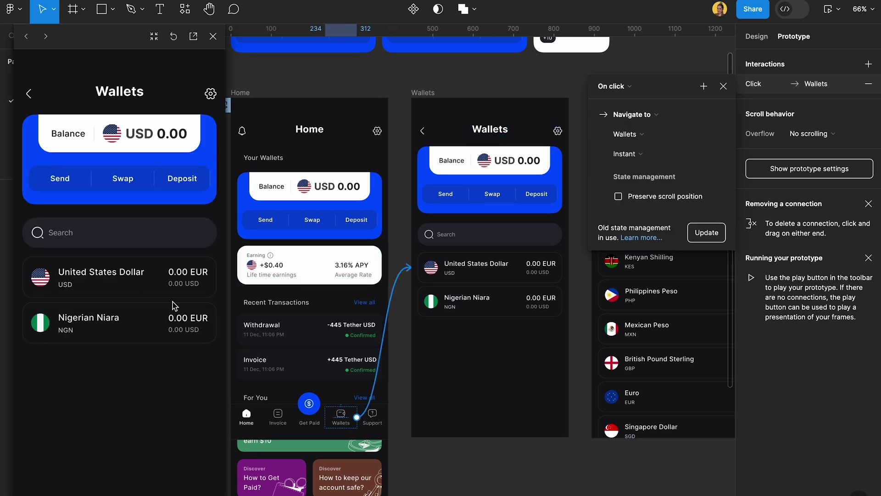
left_click(27, 97)
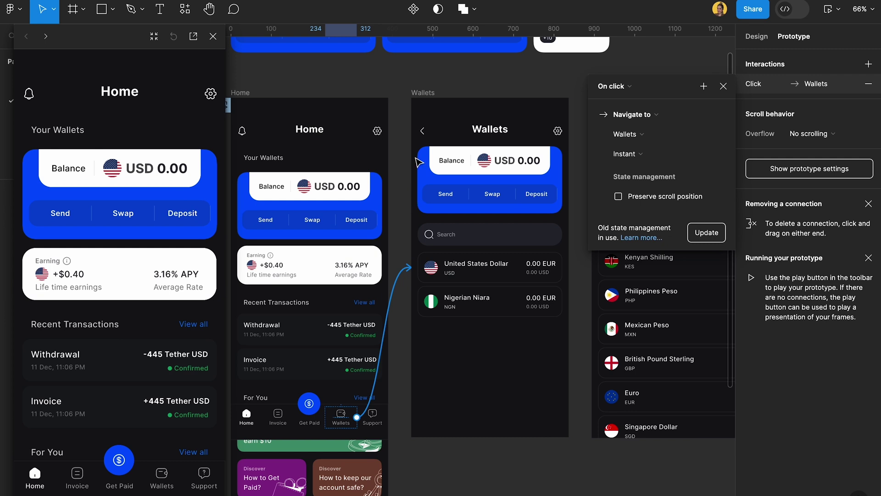
Set the Wallets back arrow's Move in animation direction to rightward, and test the return to Home in the preview
left_click(419, 94)
double_click(422, 131)
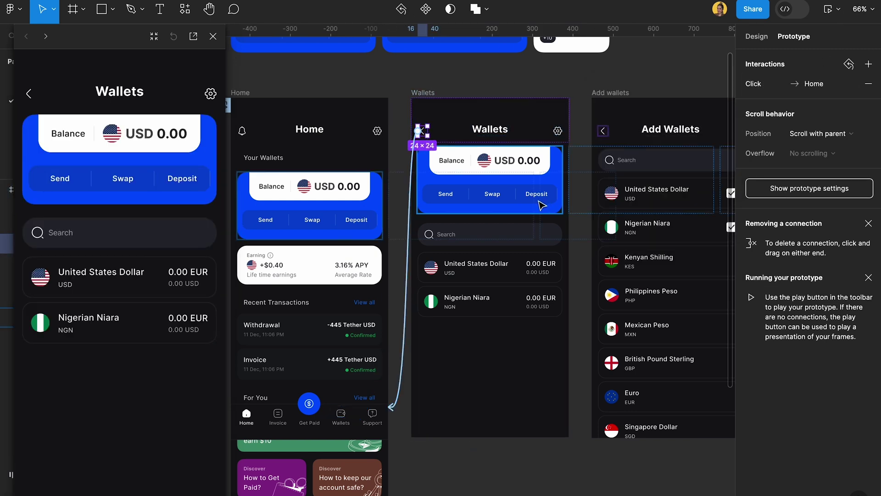
left_click(751, 84)
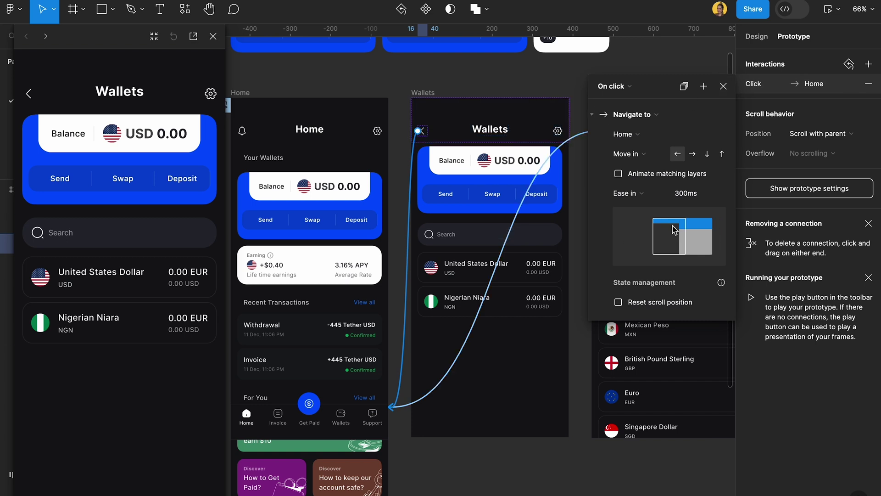
left_click(692, 153)
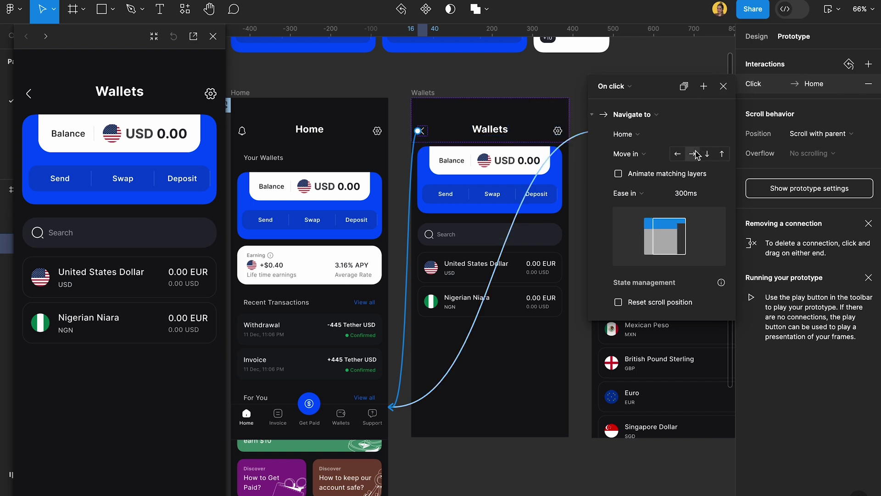
left_click(28, 94)
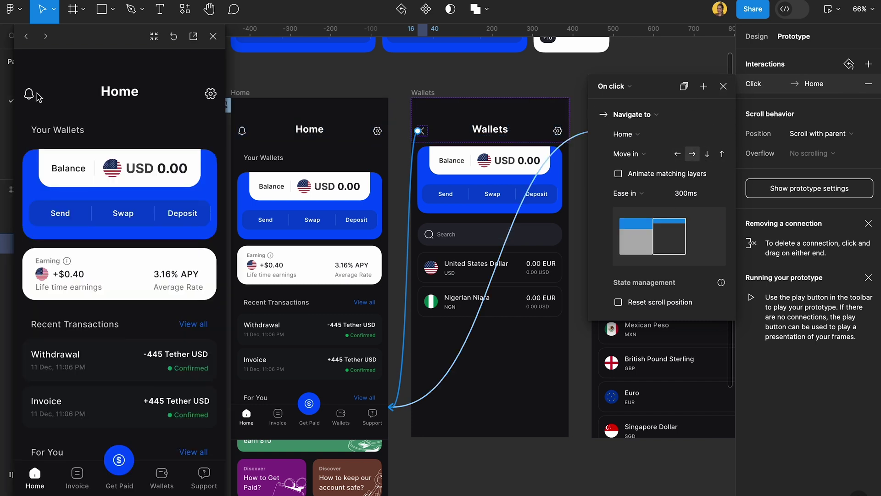
Change the Wallets back arrow's animation to Slide in, and test going to Wallets and back in the preview
left_click(653, 158)
left_click(633, 200)
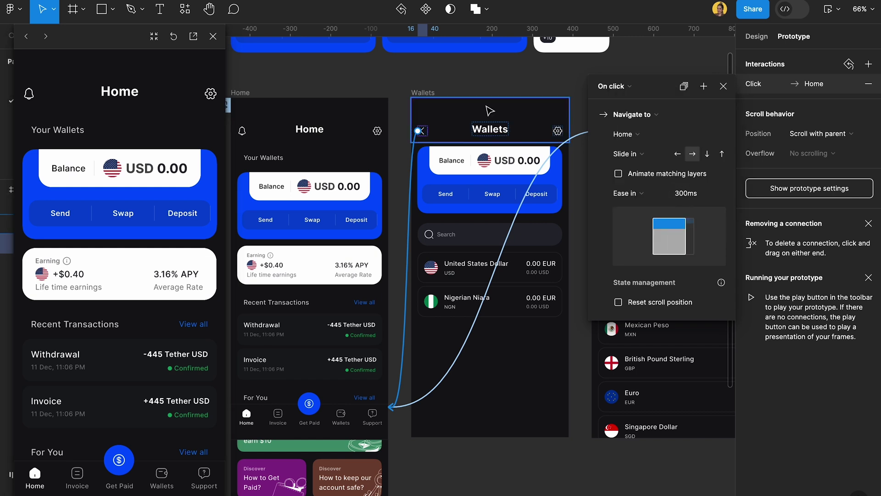
left_click(163, 472)
left_click(28, 95)
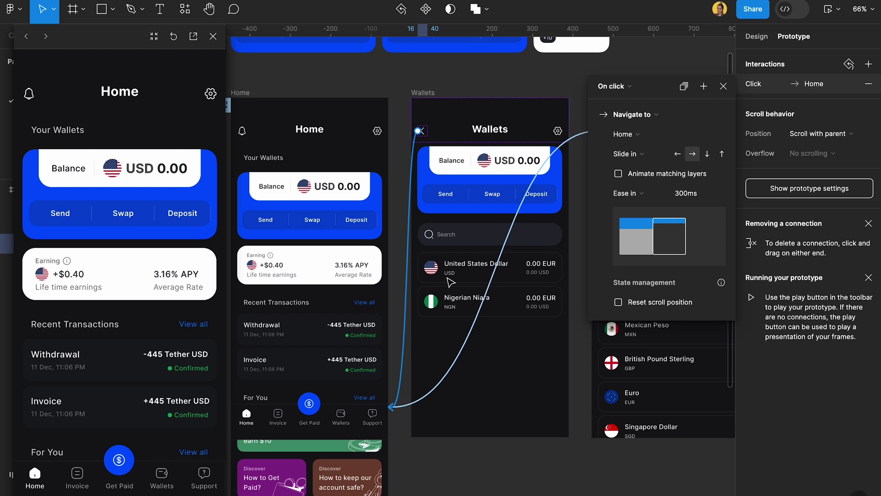
Switch the Wallets back arrow's animation to Dissolve, and preview the round trip between Home and Wallets
left_click(633, 155)
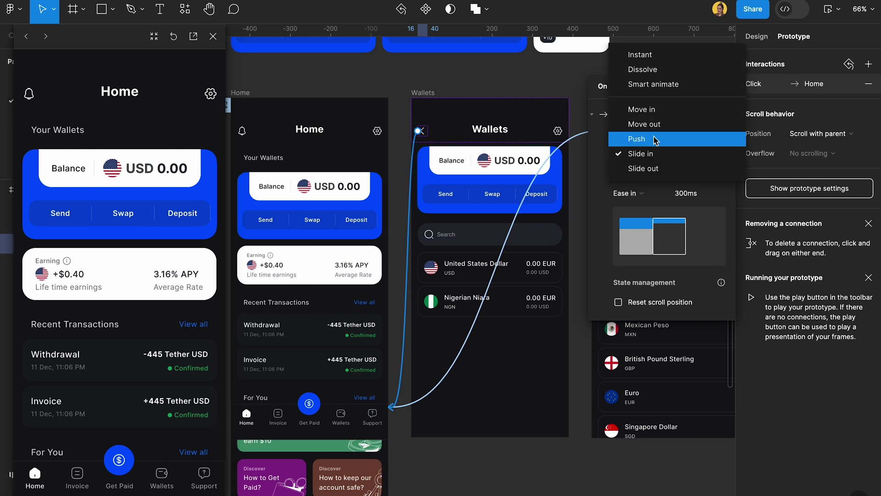
left_click(642, 69)
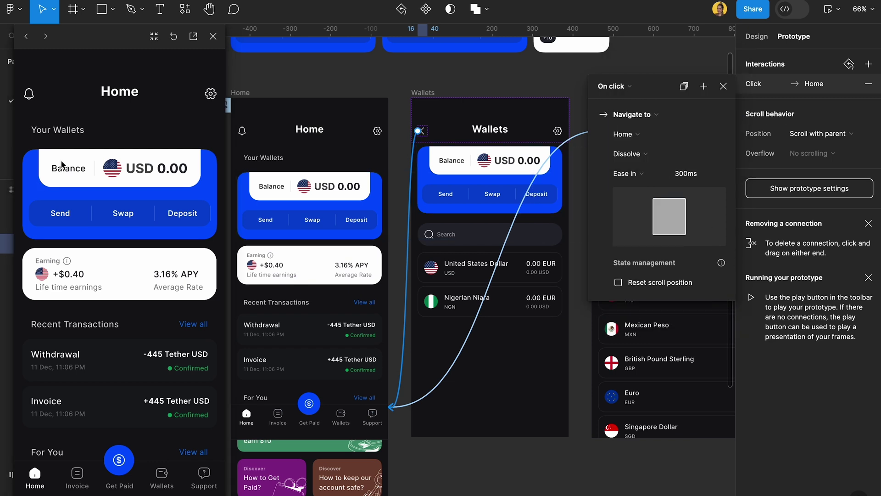
left_click(153, 473)
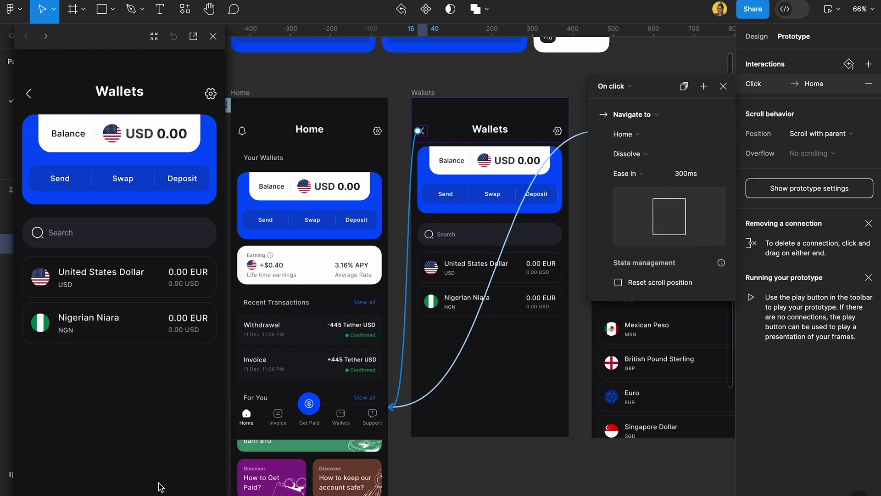
left_click(31, 95)
Set the Wallets back arrow's animation to Smart animate, test it in the preview, and reopen the connection's settings on the canvas
left_click(649, 156)
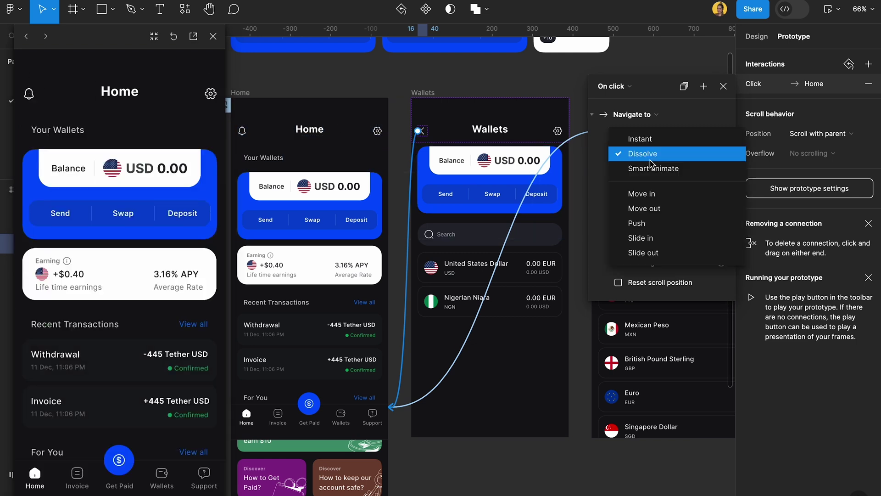
left_click(651, 168)
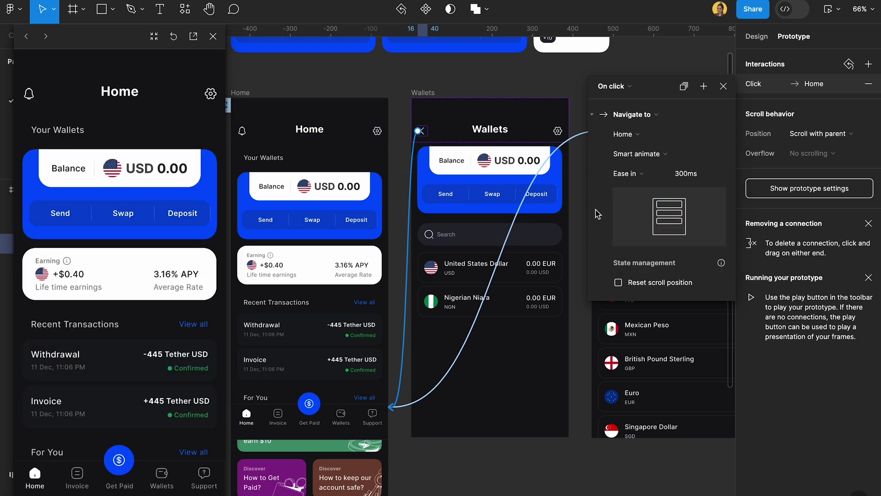
left_click(159, 488)
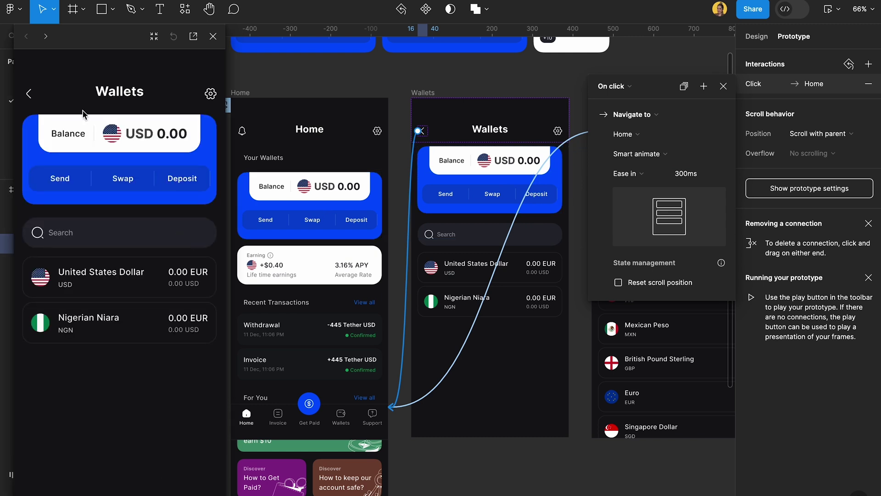
left_click(31, 95)
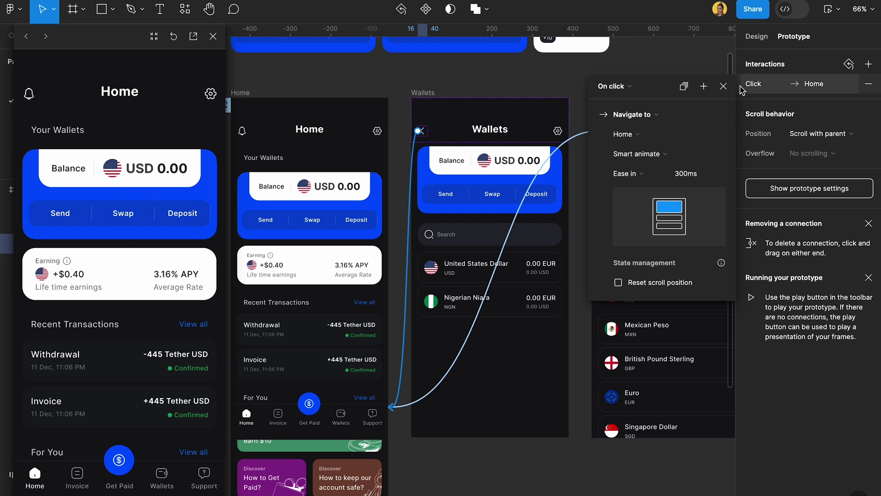
left_click(408, 252)
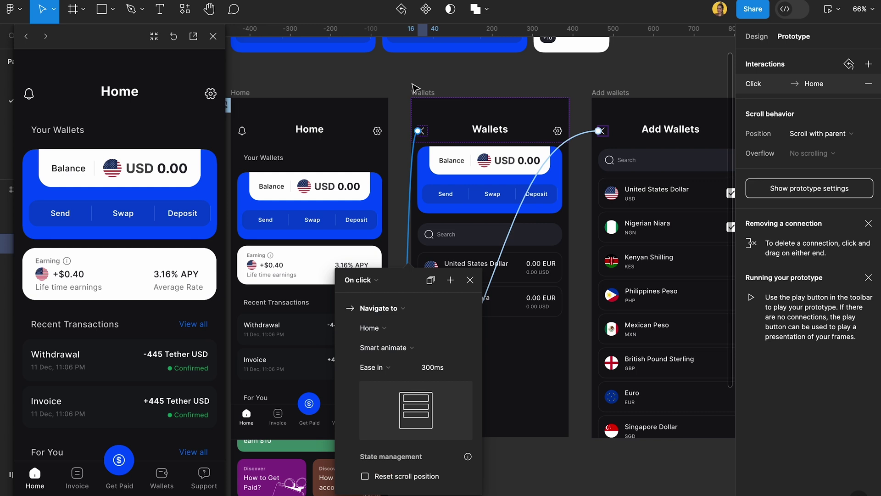
Close the connection settings, test the Add Wallets back arrow in the preview, and reopen the screen through the Add more Wallets card
key("Escape")
left_click(598, 100)
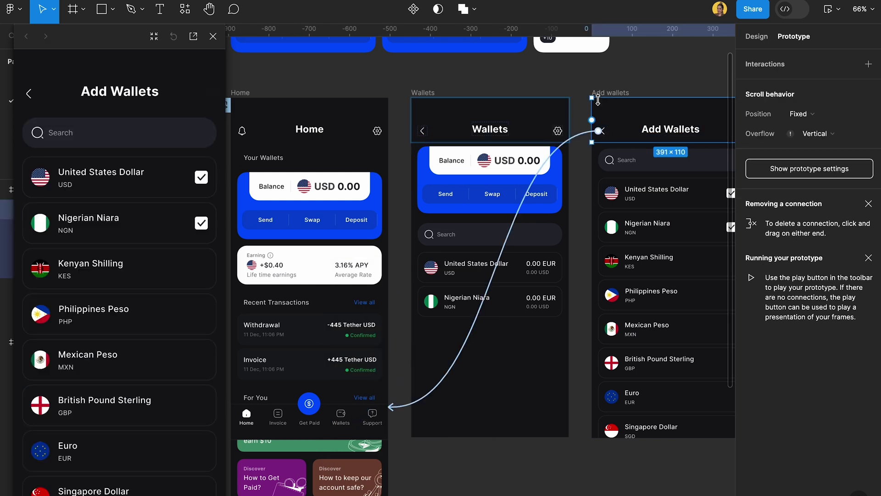
left_click(560, 77)
scroll(559, 76, "left", 1)
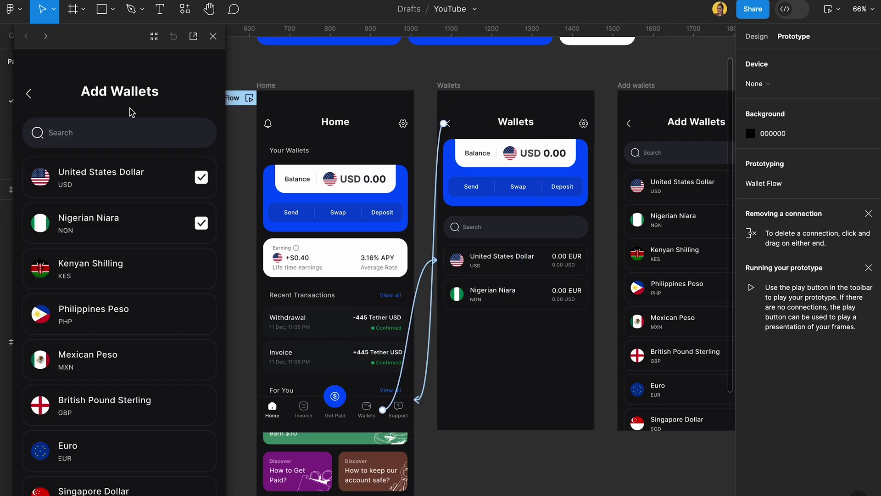
left_click(28, 95)
scroll(202, 208, "right", 1)
scroll(179, 211, "right", 3)
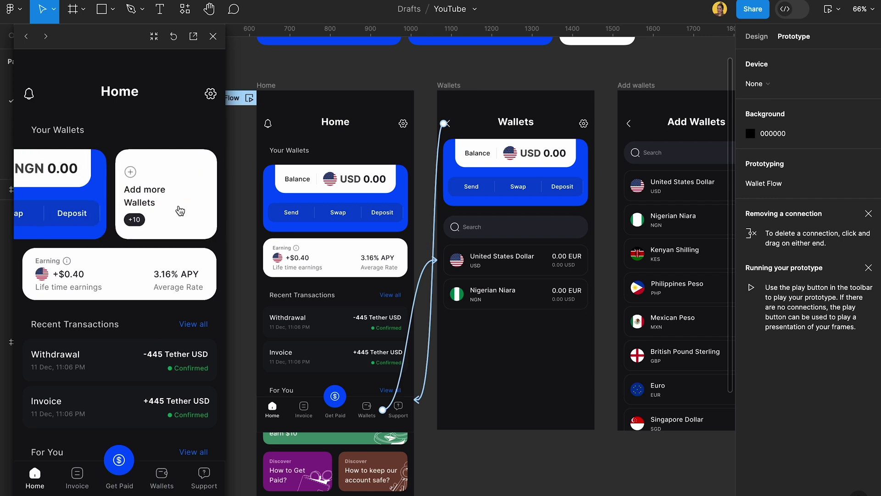
left_click(150, 194)
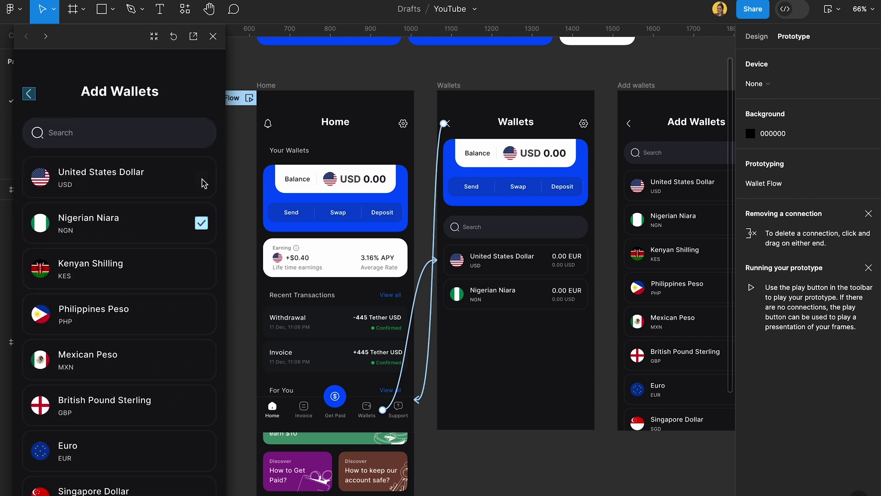
Close the preview and duplicate the checkbox on the United States Dollar card of the Add wallets frame
scroll(331, 128, "right", 5)
scroll(332, 128, "up", 2)
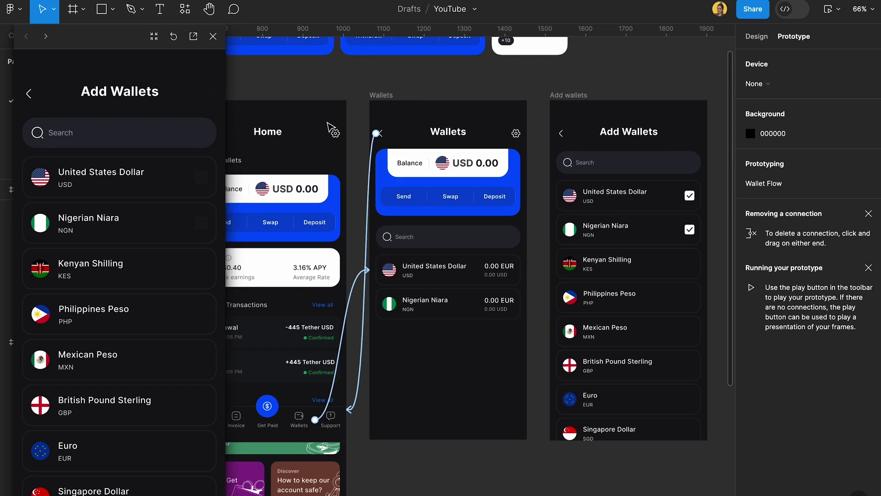
left_click(209, 38)
scroll(506, 250, "up", 5)
left_click(522, 266)
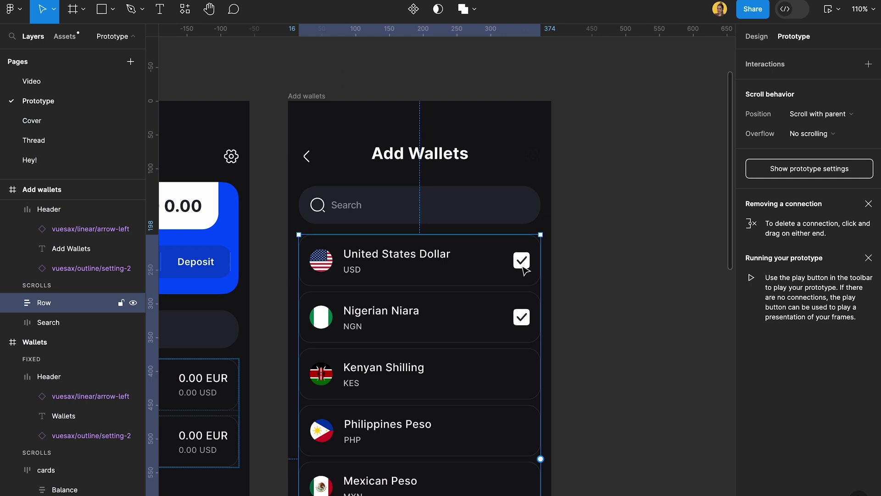
double_click(523, 266)
double_click(523, 266)
double_click(524, 268)
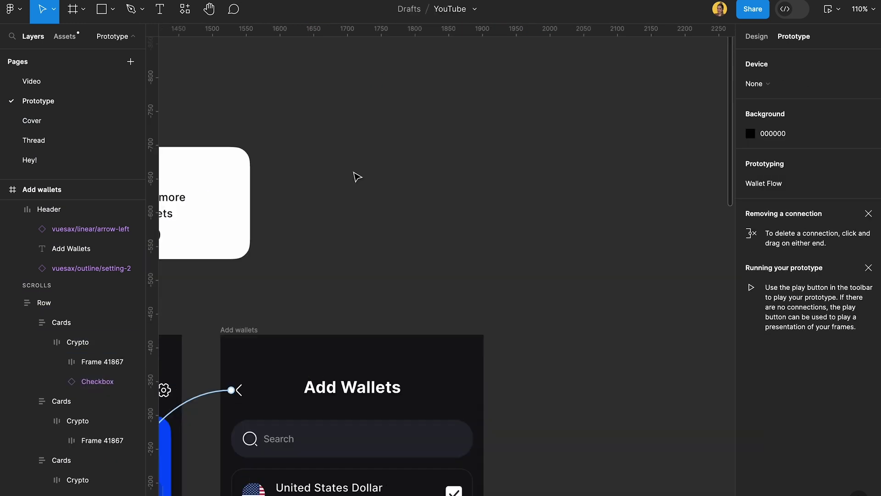
key("ctrl+v")
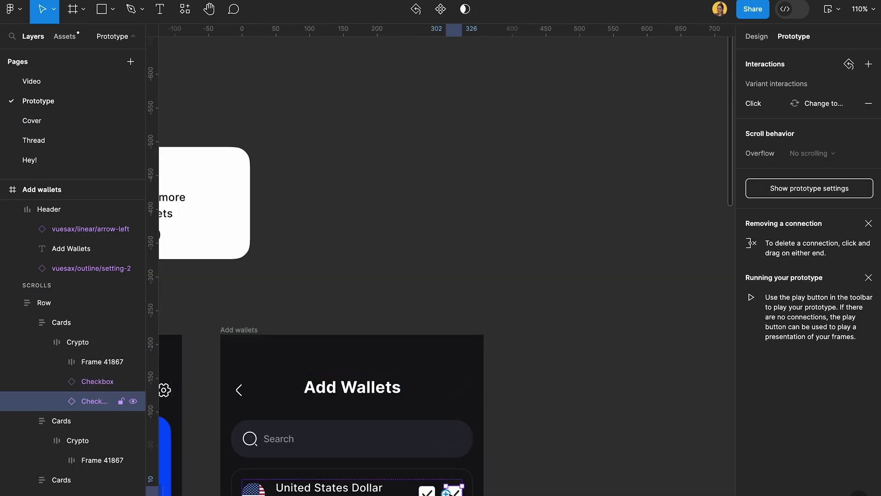
Move the checkbox copy onto the empty canvas above the Add wallets frame and detach it from its component
left_click_drag(445, 491, 372, 255)
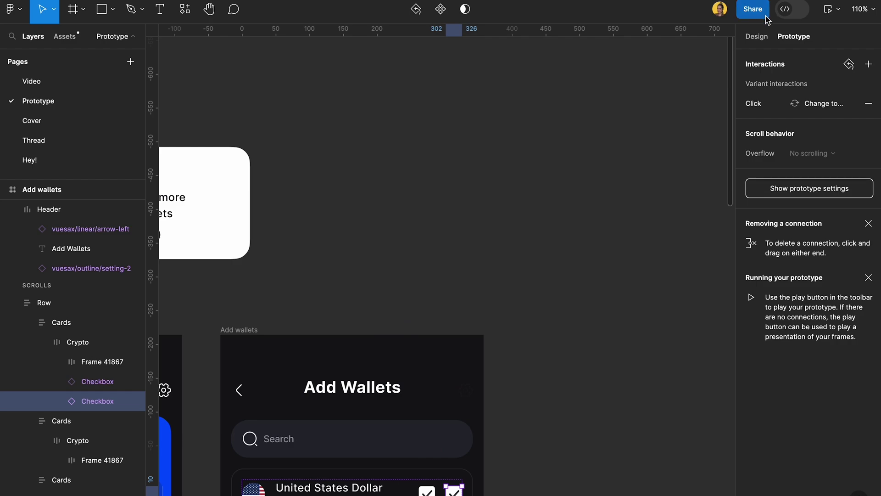
left_click(756, 36)
left_click_drag(454, 490, 375, 212)
scroll(376, 213, "up", 5)
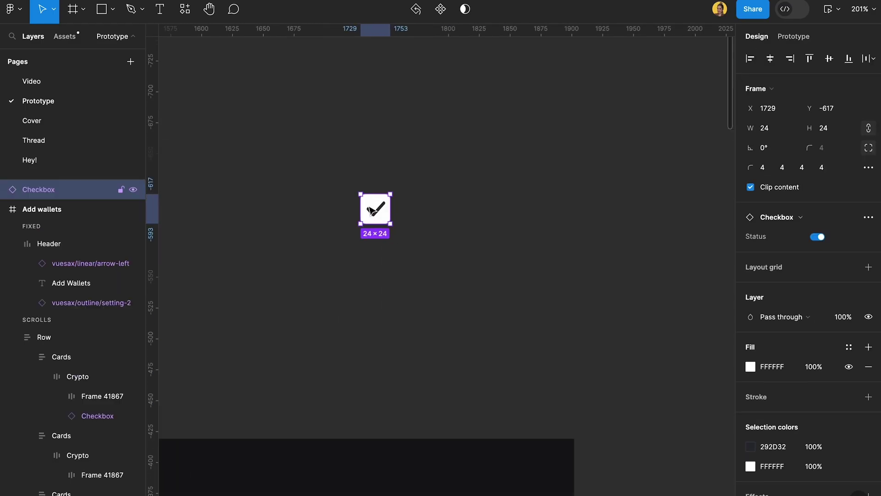
left_click(868, 217)
left_click(812, 242)
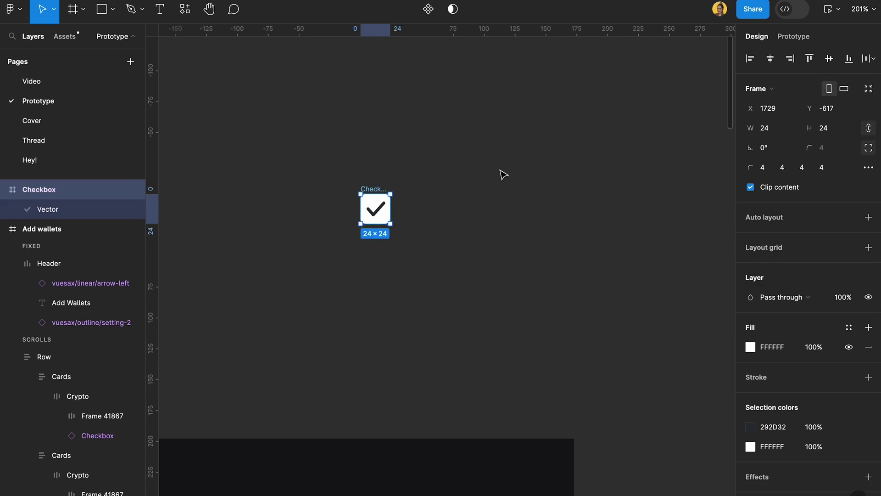
Turn the detached checkbox into a new component and add a second variant to it
left_click(497, 171)
left_click(366, 196)
left_click_drag(366, 197, 300, 221)
left_click(428, 9)
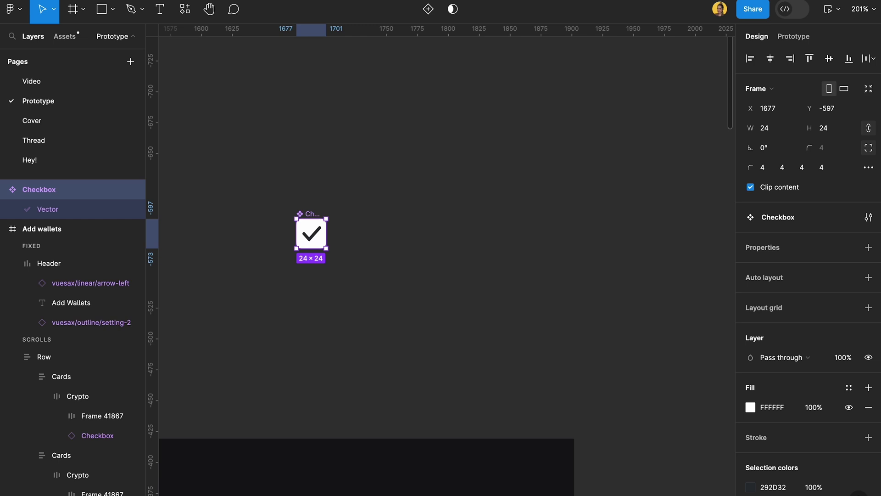
scroll(289, 223, "up", 3)
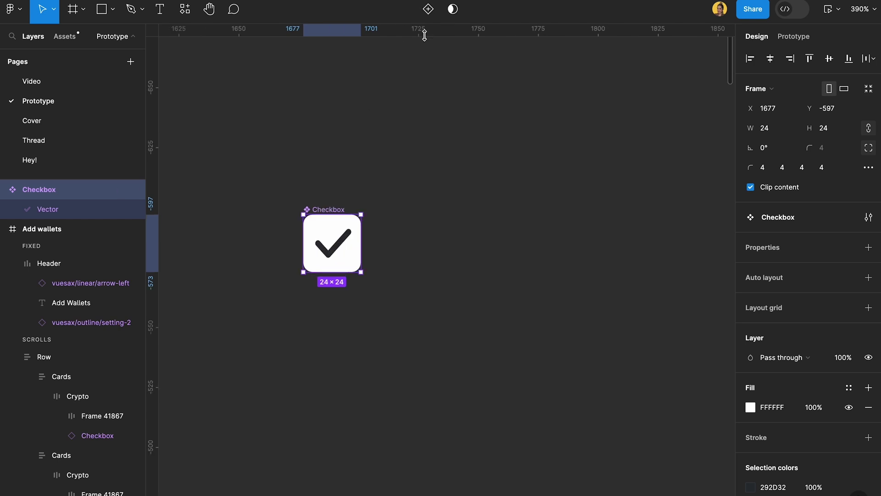
left_click(427, 12)
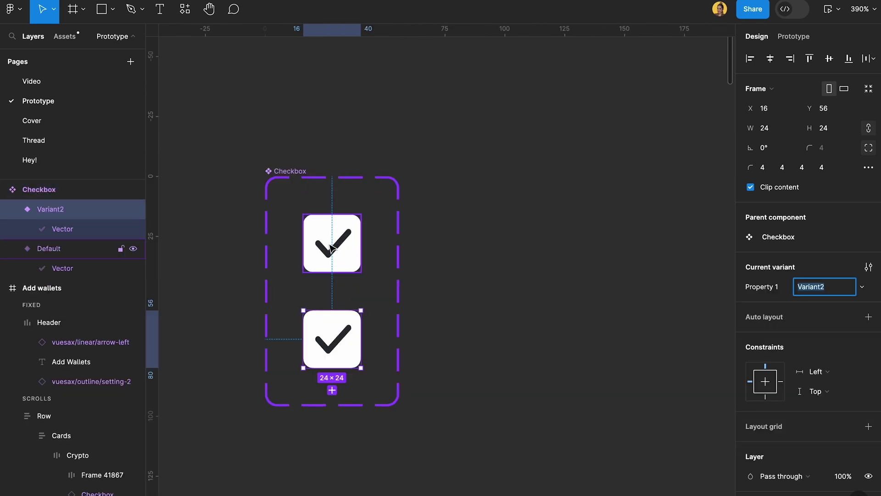
Rename the Checkbox component's default variant as Status=On and its second variant as Status=Off
left_click(71, 252)
double_click(70, 250)
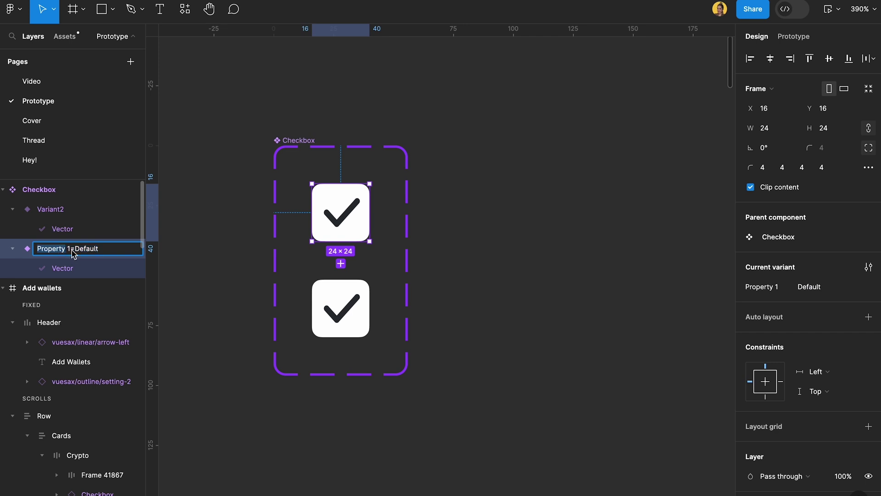
type("Status=On")
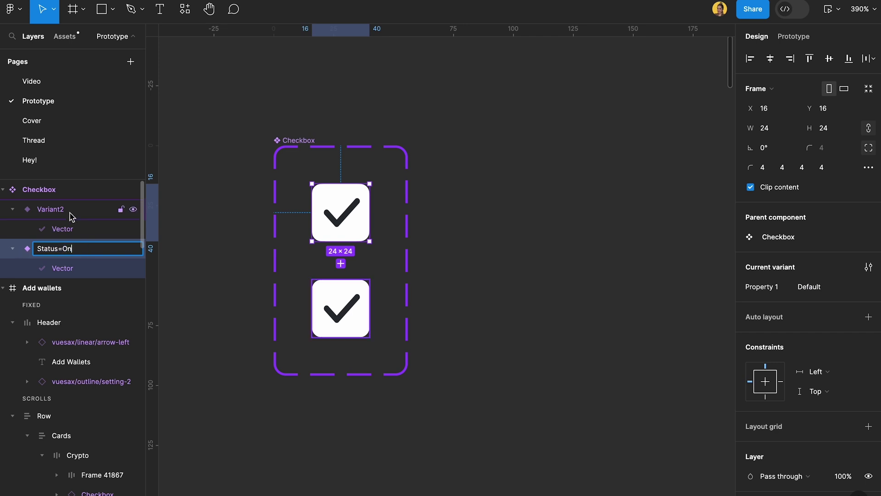
double_click(55, 210)
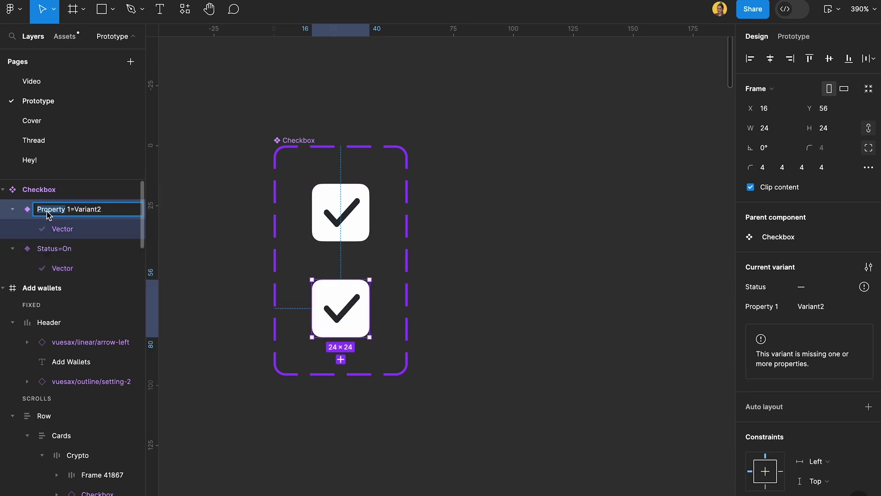
type("Status")
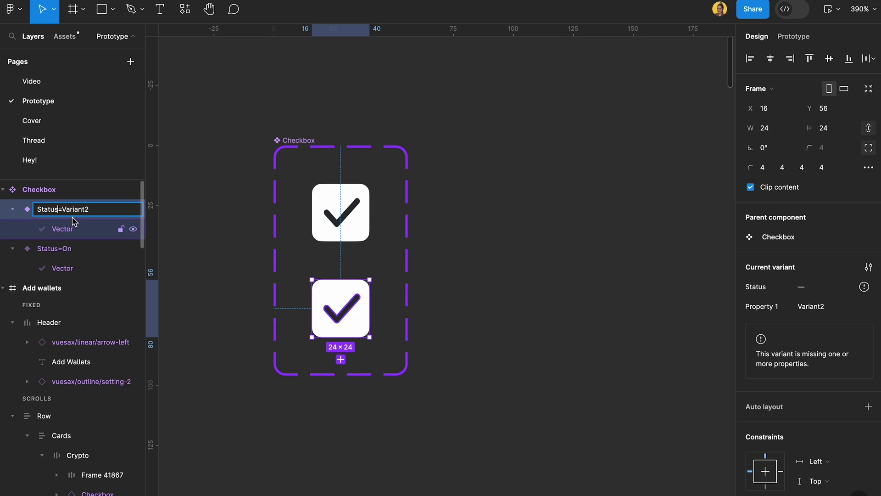
double_click(73, 209)
type("Off")
key("Return")
left_click(345, 207)
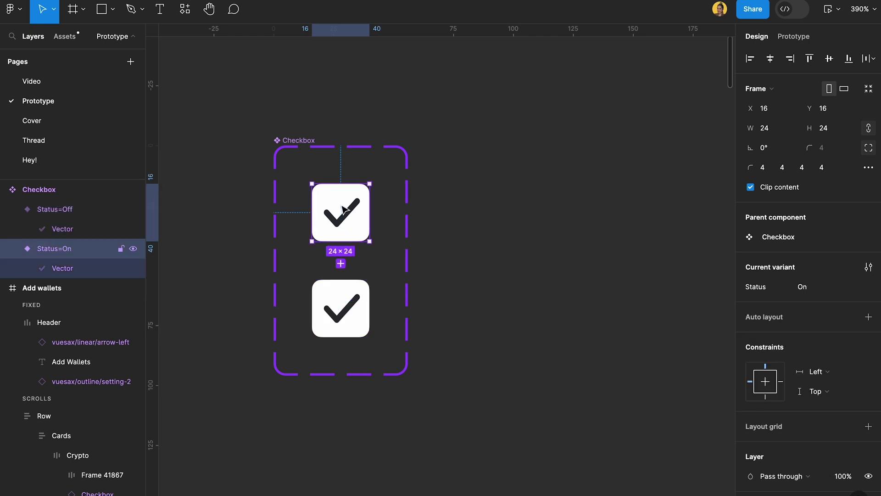
left_click(343, 260)
left_click(464, 219)
key("ctrl+z")
key("ctrl+z")
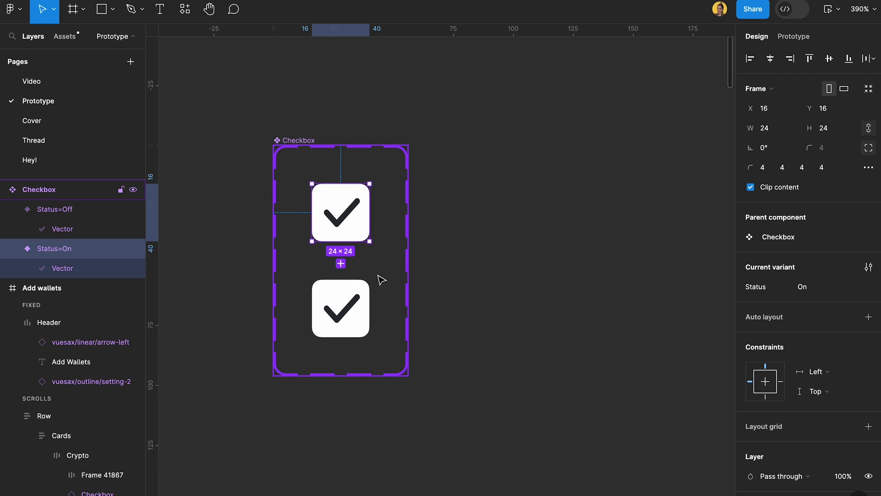
Shift the Checkbox component set to the right and delete the check mark from the Status=Off variant
left_click_drag(304, 140, 369, 140)
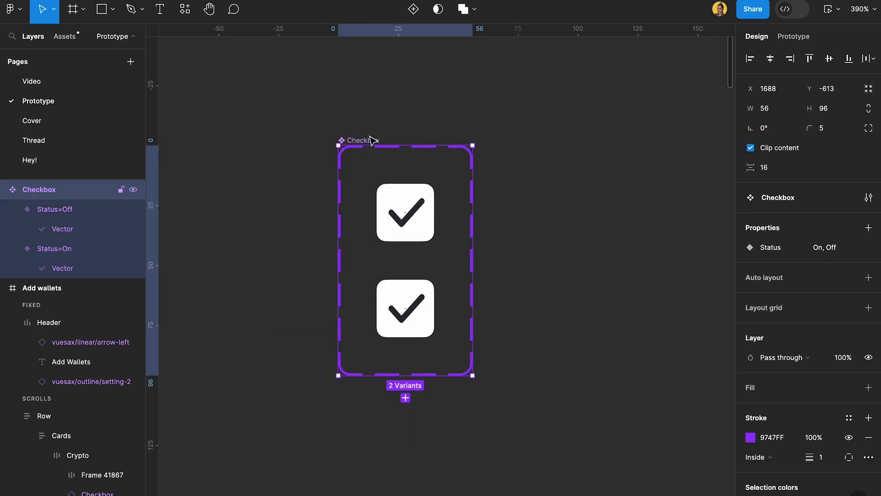
left_click(419, 304, "ctrl")
key("Delete")
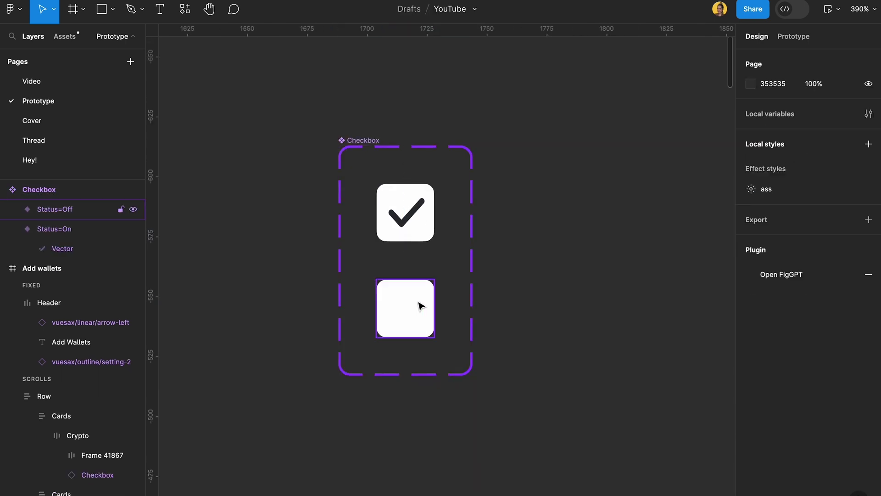
Fill the Status=Off variant with the dark background colour sampled from the Add wallets frame
left_click(419, 305)
scroll(811, 346, "down", 3)
left_click(750, 388)
left_click(605, 378)
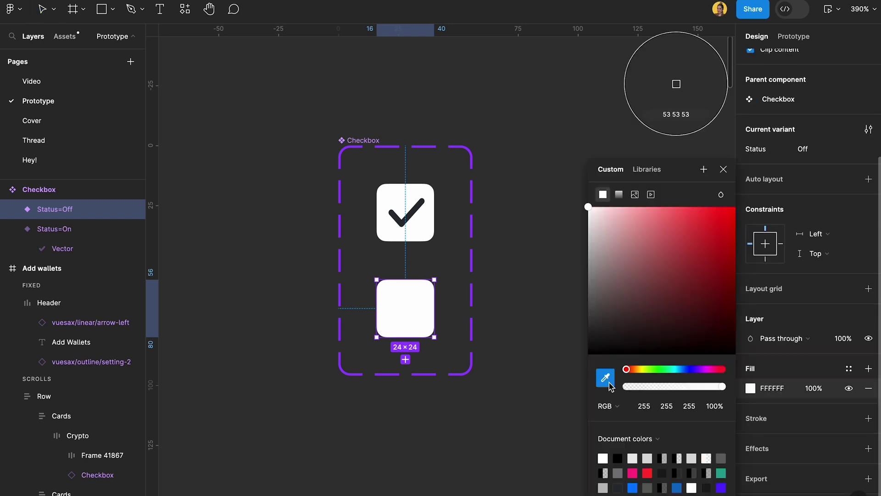
scroll(438, 412, "down", 10)
scroll(444, 406, "down", 4)
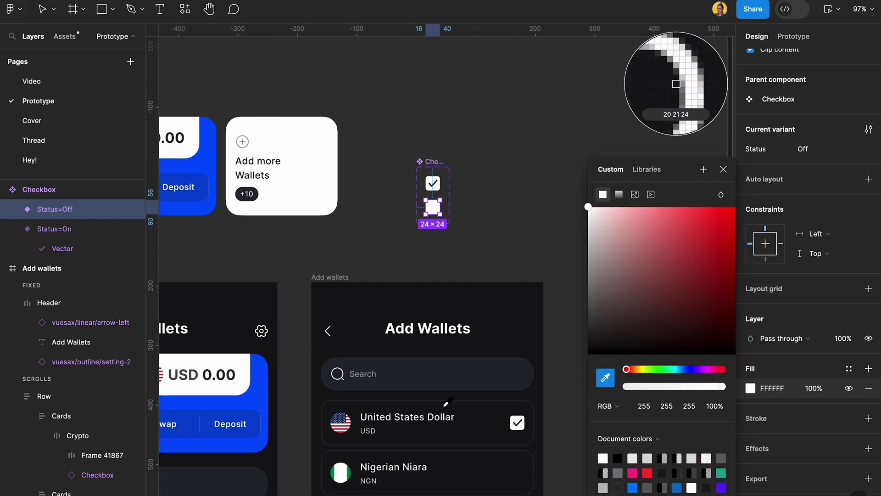
left_click(509, 312)
left_click(491, 177)
Connect the Status=On variant to Status=Off with an on-click Change to interaction using Smart animate, Ease in, 300ms
scroll(421, 184, "up", 3)
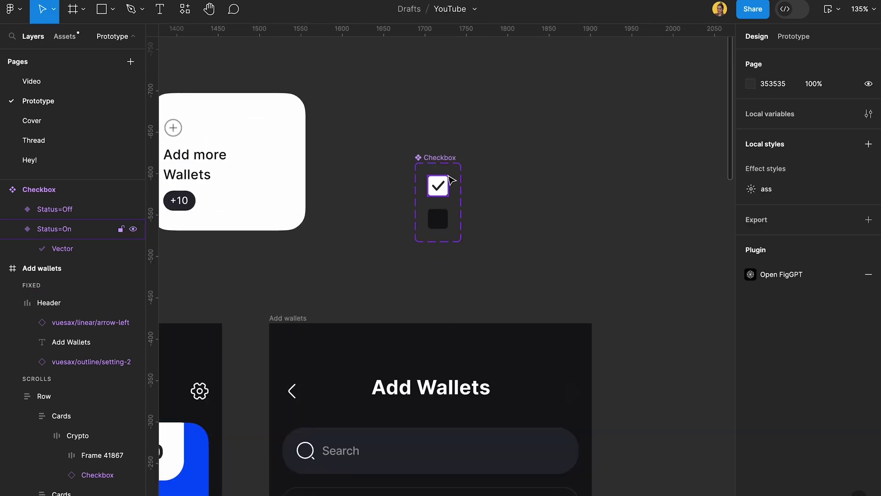
scroll(434, 221, "up", 3)
left_click(433, 195)
scroll(459, 193, "up", 5)
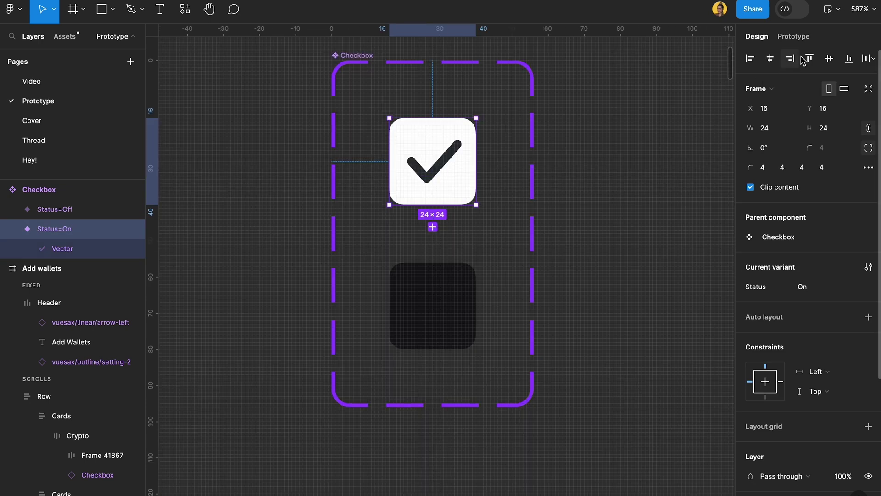
left_click(793, 37)
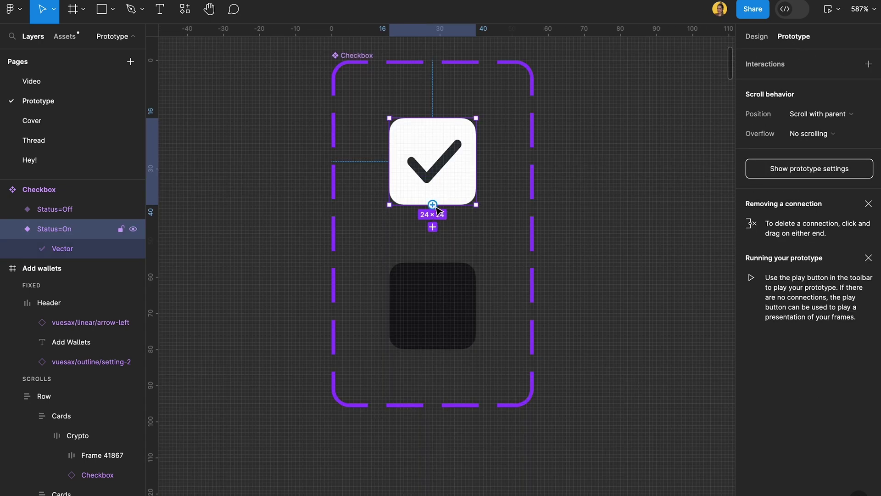
left_click_drag(435, 206, 419, 294)
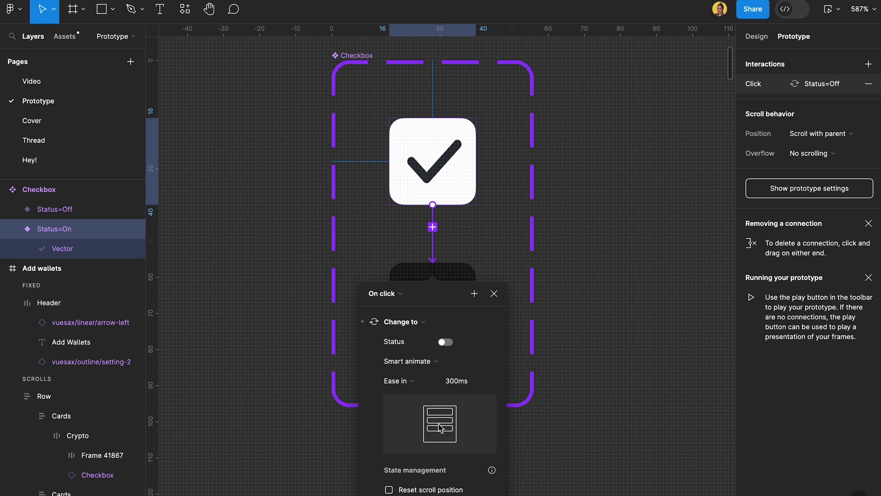
left_click(494, 294)
Replace the checkbox on the United States Dollar card with an instance of the new Checkbox component
left_click(464, 177)
scroll(463, 179, "down", 5, "ctrl")
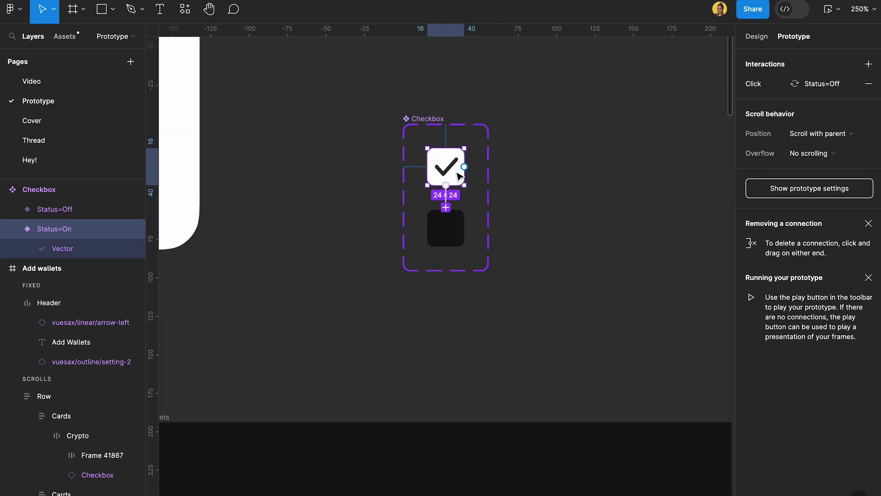
scroll(457, 173, "down", 3, "ctrl")
scroll(460, 176, "down", 7)
left_click(544, 187)
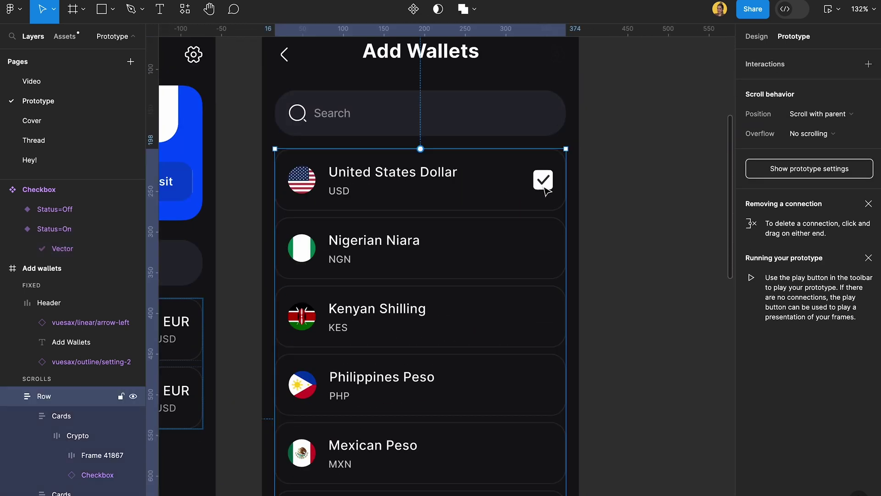
double_click(545, 188)
double_click(545, 187)
key("Delete")
double_click(454, 175)
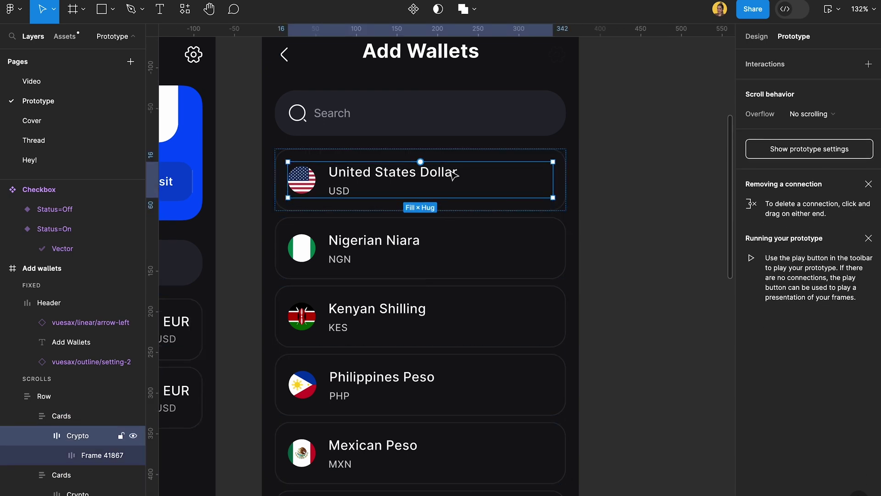
key("ctrl+v")
Paste the new checkbox into the Nigerian Niara, Kenyan Shilling and Philippines Peso cards
left_click(417, 254)
key("ctrl+v")
left_click(399, 325)
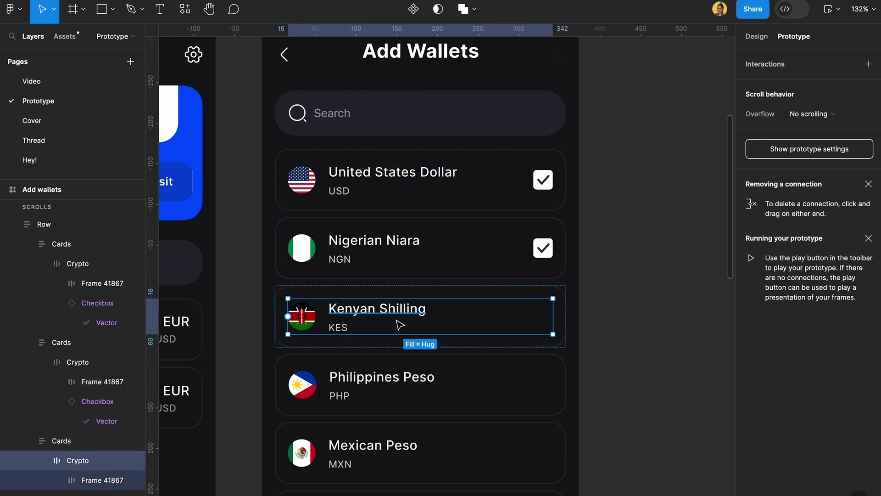
key("ctrl+v")
scroll(399, 324, "down", 5)
left_click(409, 244)
key("ctrl+v")
Paste the new checkbox into the Mexican Peso, British Pound Sterling, Euro and Singapore Dollar cards
left_click(394, 323)
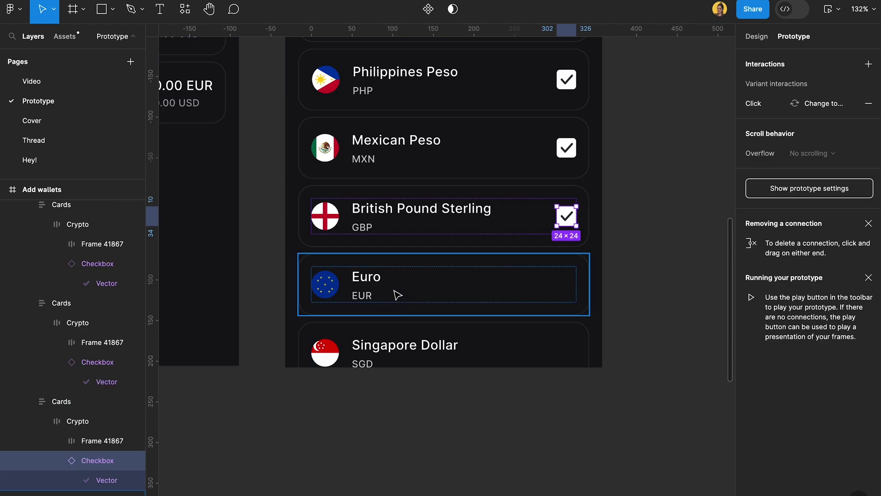
double_click(394, 294)
key("ctrl+v")
double_click(395, 347)
key("ctrl+v")
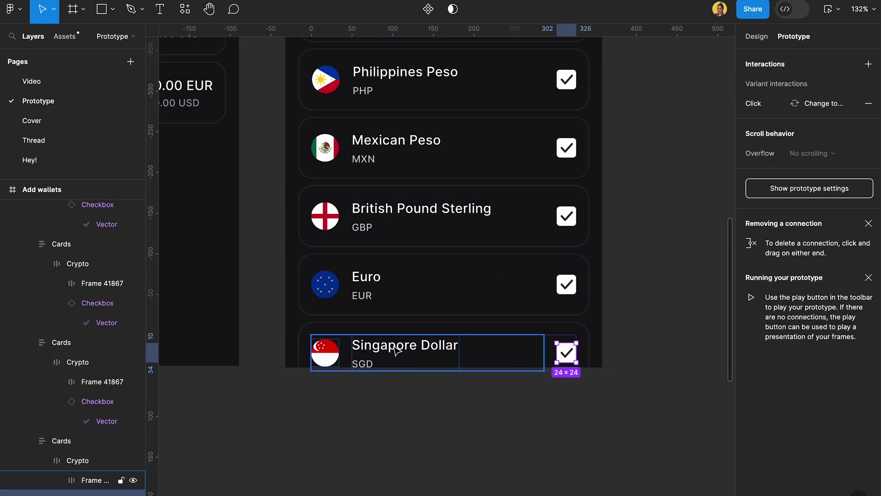
Extend the Add wallets frame to a height of 882 so the Singapore Dollar card fits inside it
scroll(397, 348, "down", 5)
scroll(456, 252, "up", 4)
left_click(331, 98)
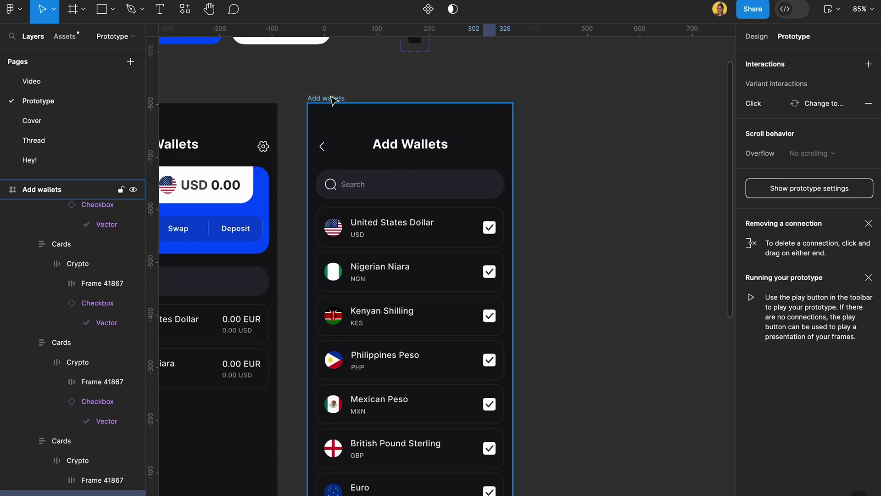
scroll(368, 290, "down", 5)
mouse_move(398, 208)
left_mouse_down()
mouse_move(397, 315)
mouse_move(399, 225)
left_mouse_up()
Preview the Wallet Flow from the Home frame and open the Add Wallets screen through the last card in the wallet carousel
scroll(205, 192, "down", 3)
scroll(205, 190, "left", 3)
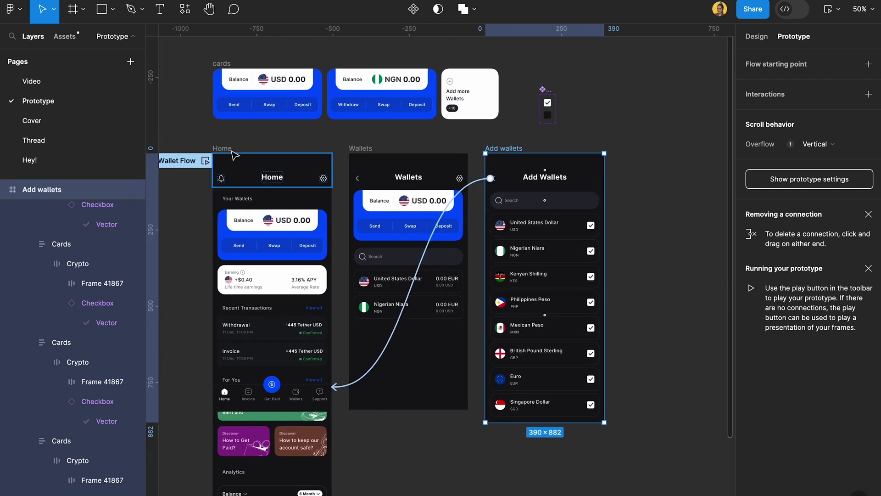
left_click(207, 159)
key("shift+space")
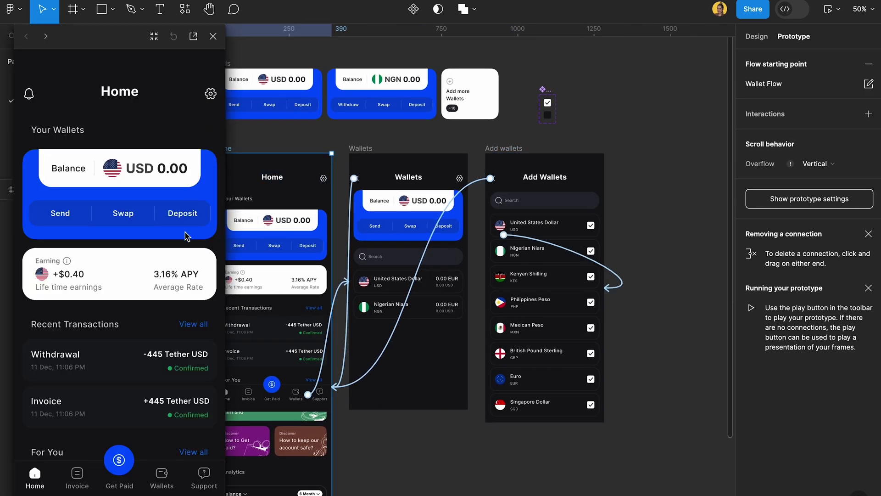
scroll(186, 209, "right", 3)
left_click(187, 208)
scroll(187, 209, "down", 1)
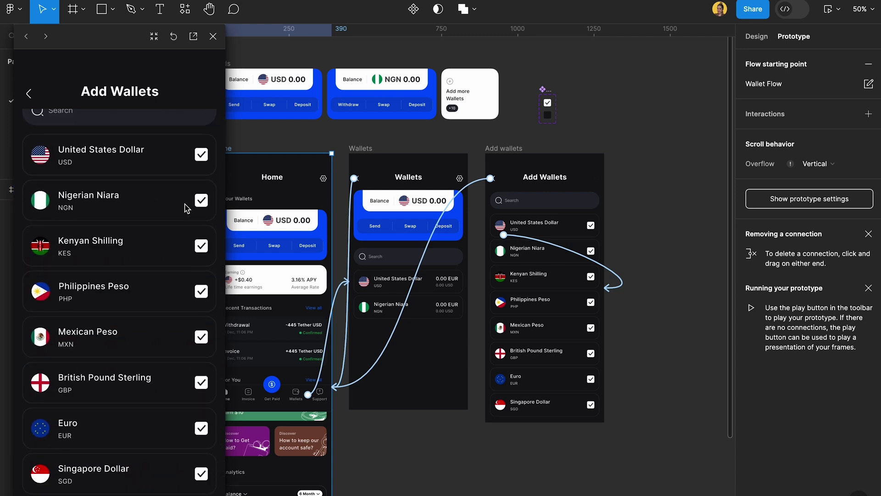
Test the checkboxes in the preview by unchecking the currency cards on the Add Wallets screen
left_click(201, 428)
left_click(201, 383)
left_click(201, 337)
left_click(201, 291)
left_click(201, 245)
scroll(202, 195, "up", 1)
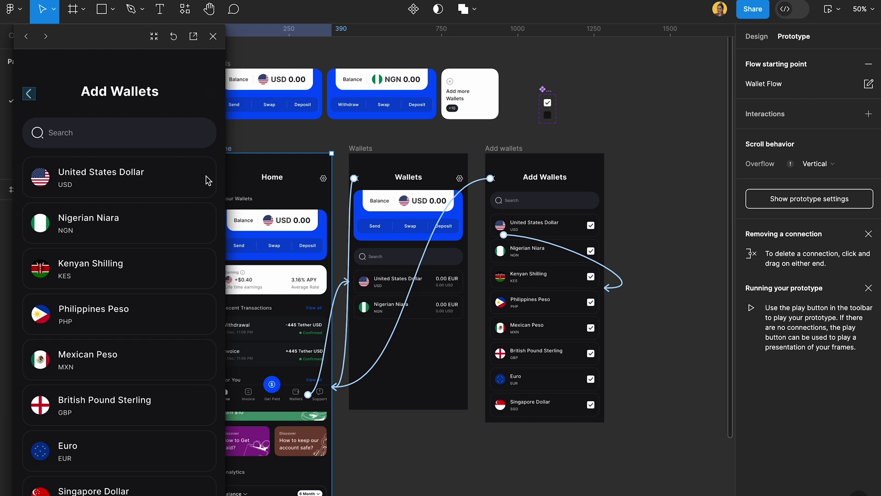
Connect the Status=Off variant back to Status=On with an on-click Change to interaction using Smart animate, Ease in, 300ms
scroll(529, 116, "up", 6)
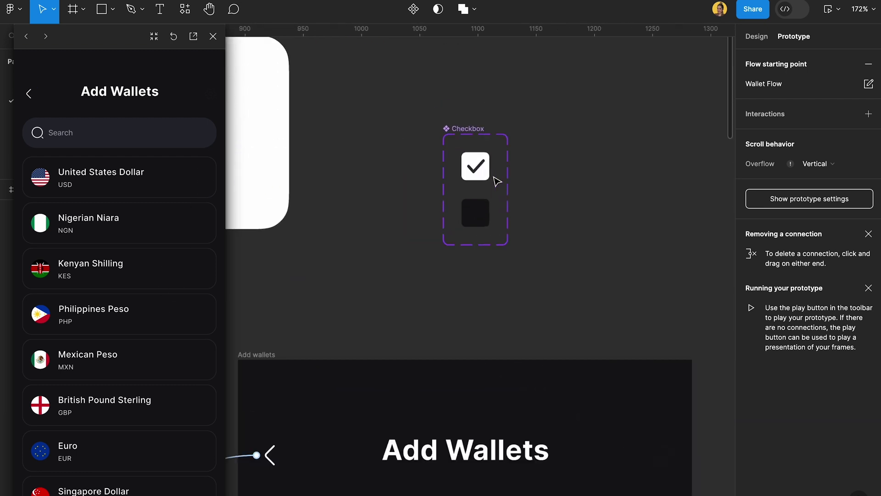
left_click(484, 212)
scroll(484, 212, "up", 2)
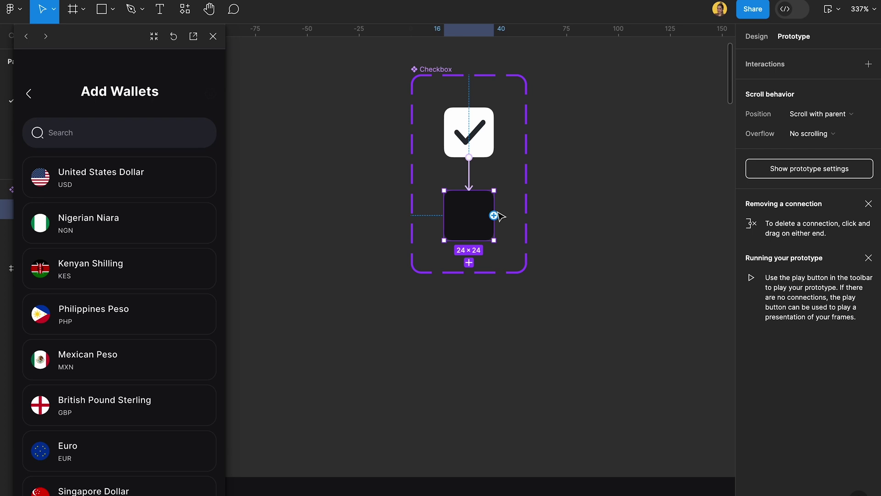
left_click_drag(498, 212, 489, 146)
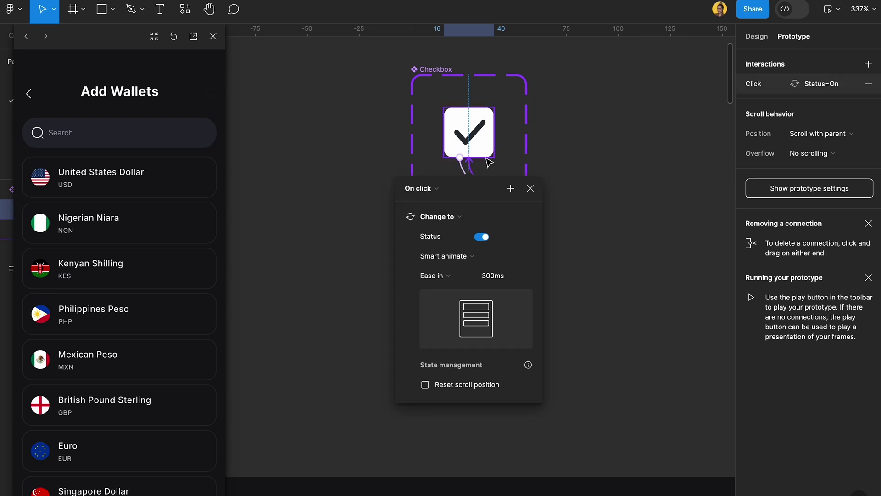
left_click(372, 271)
Re-check United States Dollar and Nigerian Niara in the preview, then test the navigation back to Home and on to Wallets
scroll(354, 278, "down", 2)
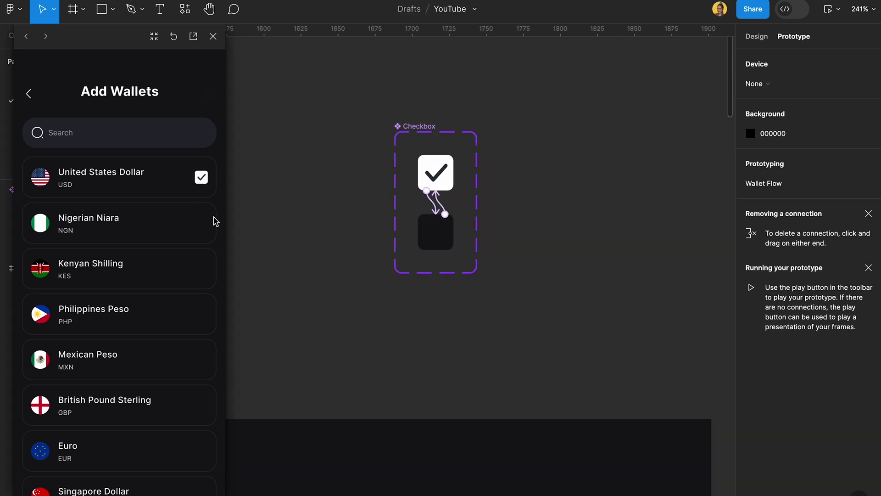
scroll(76, 138, "down", 1)
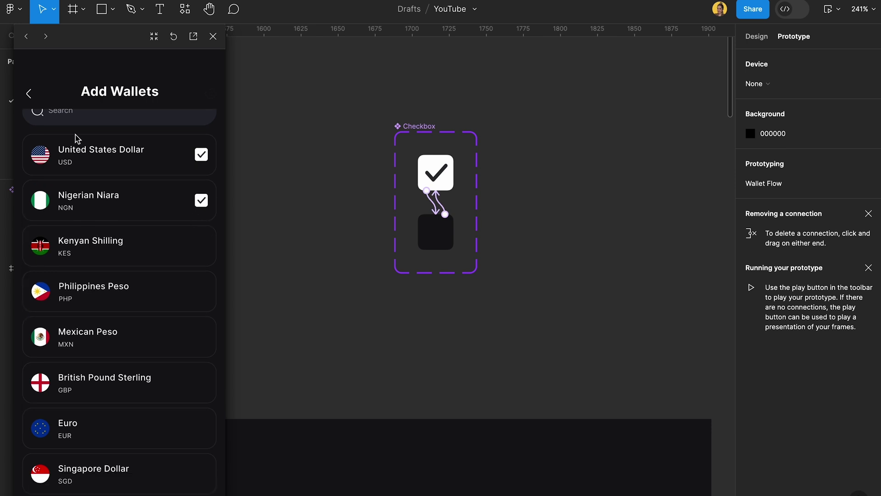
left_click(35, 95)
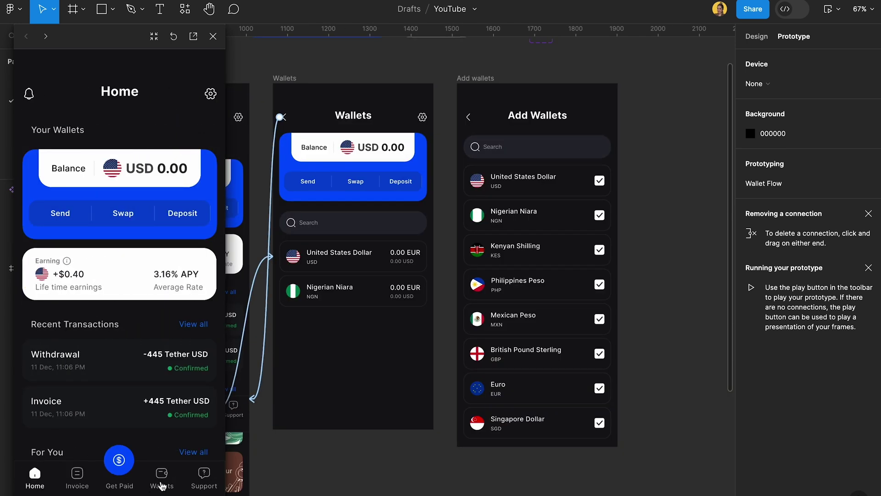
left_click(163, 486)
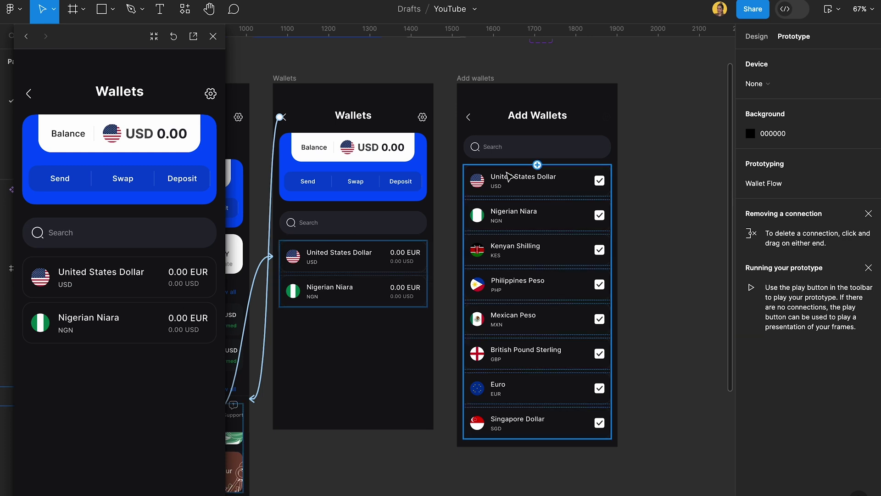
Inspect the design properties of the Checkbox component set and the Nigerian Niara card on the Add wallets frame
scroll(478, 60, "up", 2)
scroll(478, 59, "right", 1)
left_click(497, 99)
left_click(756, 37)
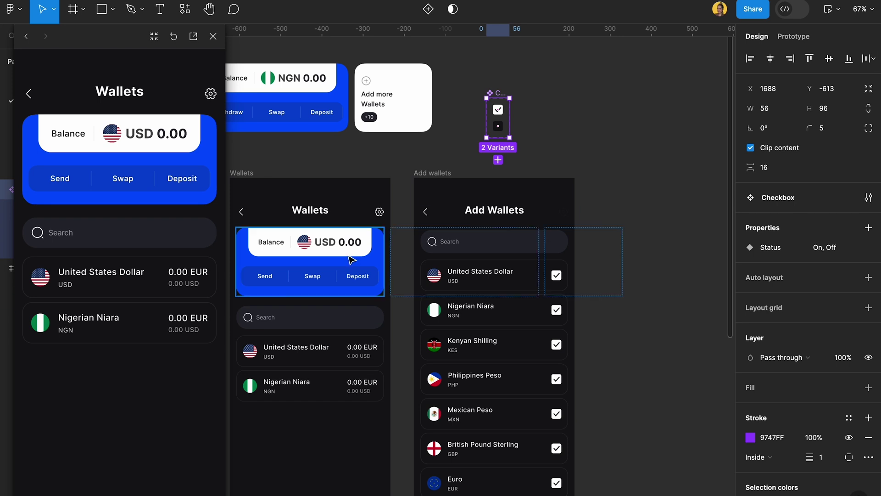
scroll(350, 255, "down", 3)
left_click(512, 246)
double_click(505, 257)
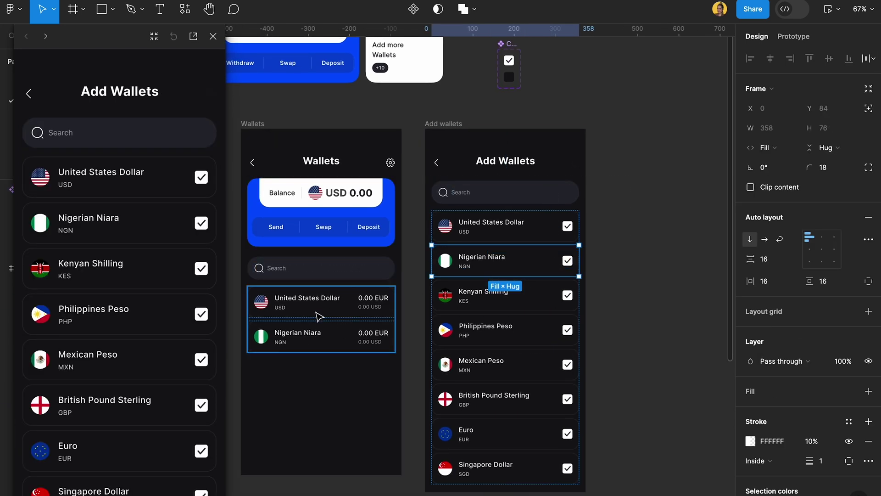
scroll(312, 348, "down", 5)
scroll(412, 294, "left", 3)
scroll(412, 295, "left", 2)
left_click(431, 476)
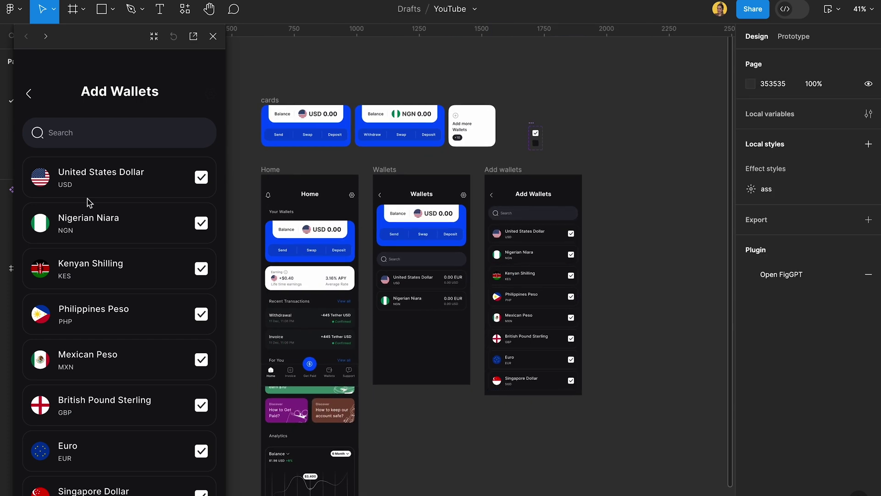
Return from Add Wallets to Home in the preview and scroll through the Home screen
left_click(28, 93)
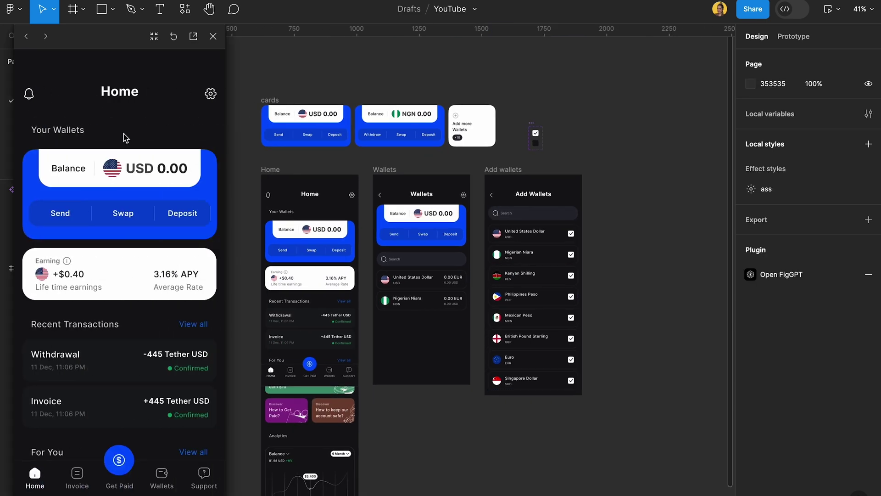
scroll(128, 262, "down", 5)
scroll(128, 262, "up", 5)
Review the prototype connections of the Home frame, its Invoice navigation item and the Add wallets header
left_click(270, 170)
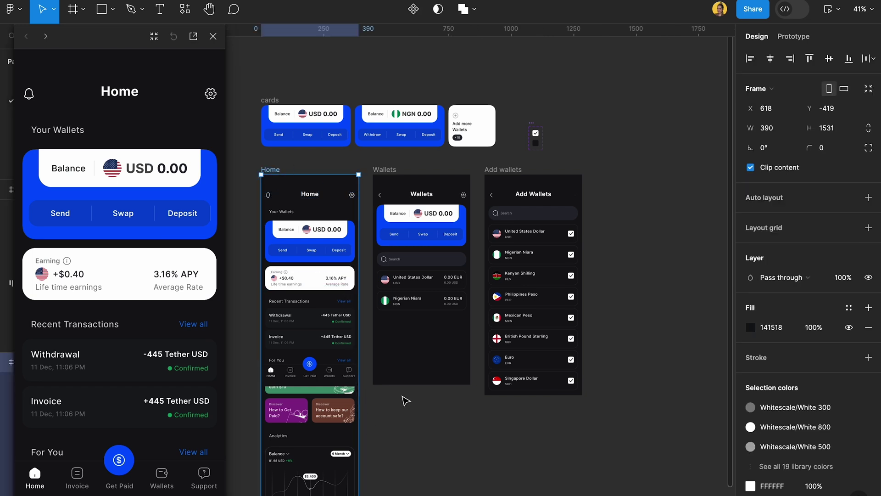
left_click(793, 37)
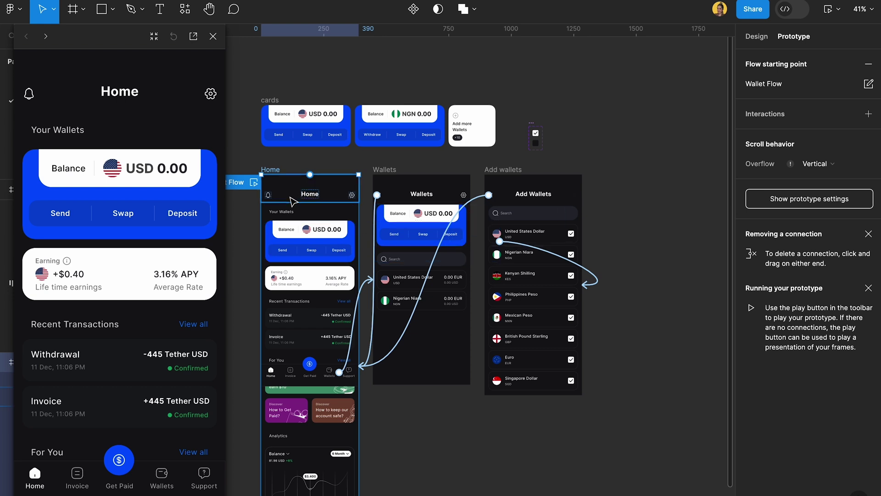
double_click(291, 377)
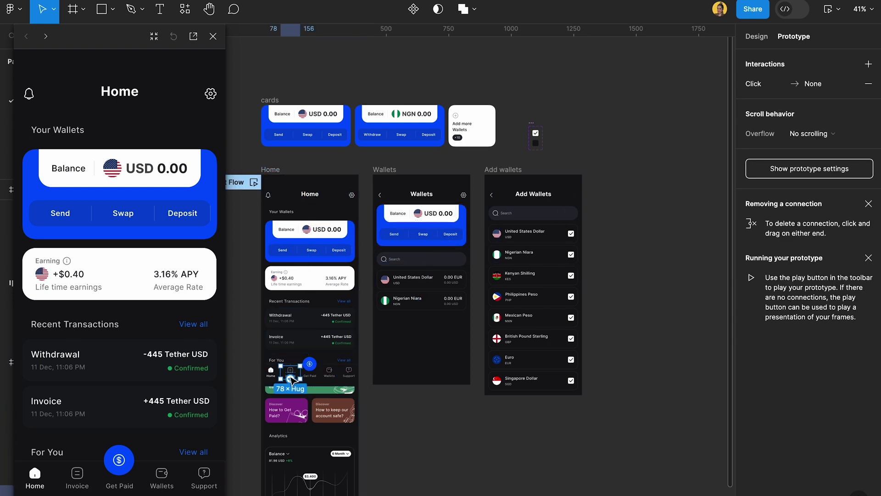
left_click(478, 296)
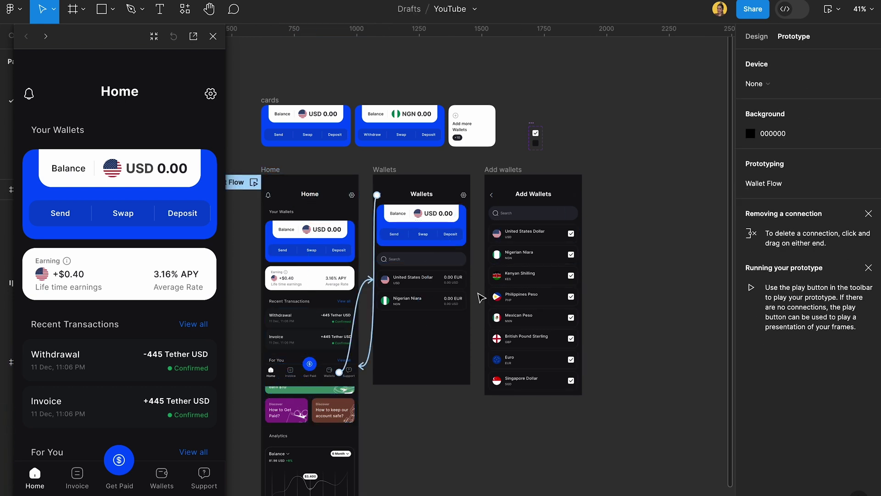
left_click(574, 177)
left_click(626, 178)
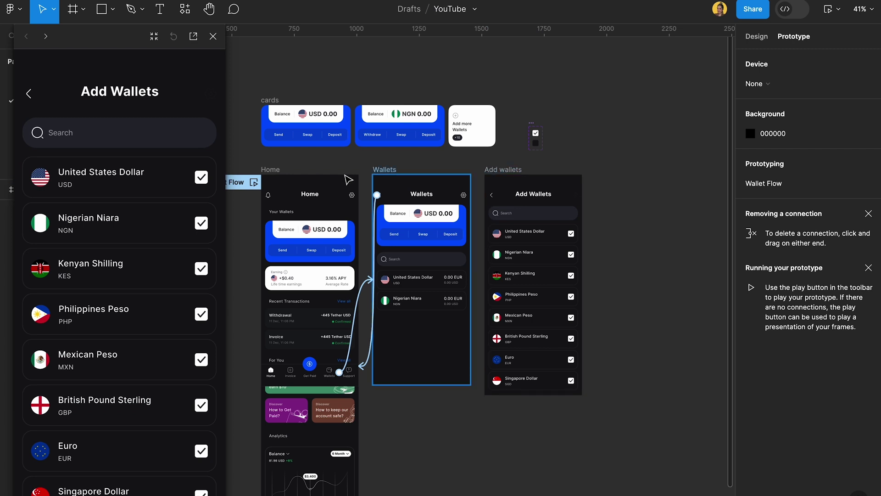